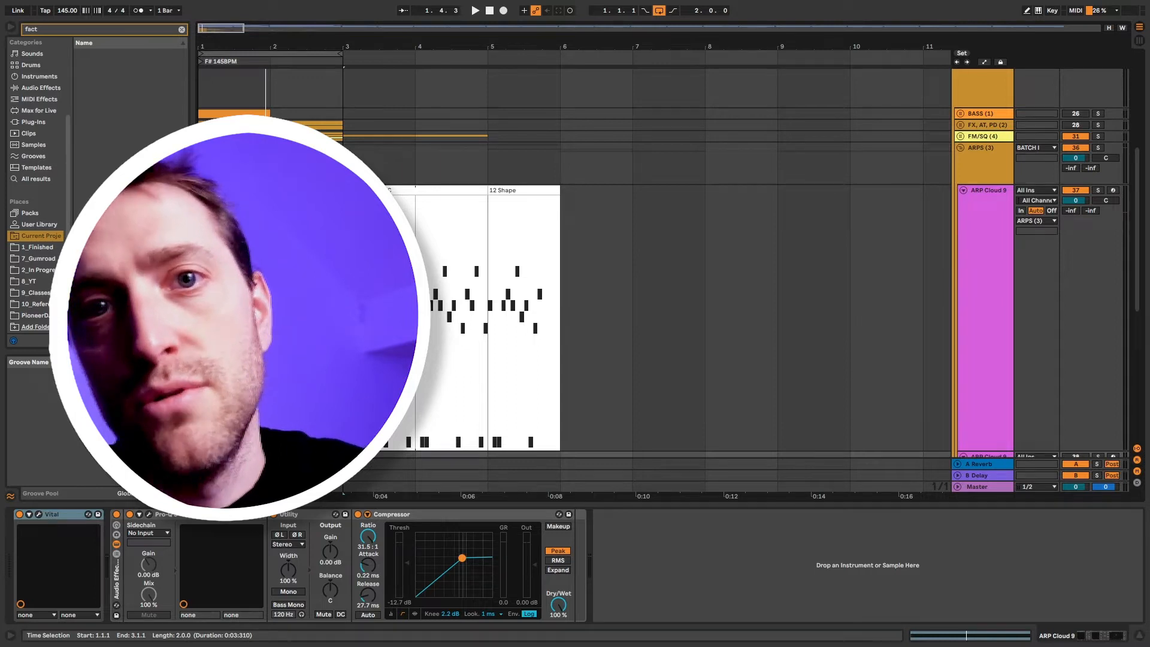
# - Open the Cloud9 clip on the ARP Cloud 9 track for note editing
pyautogui.press('+')
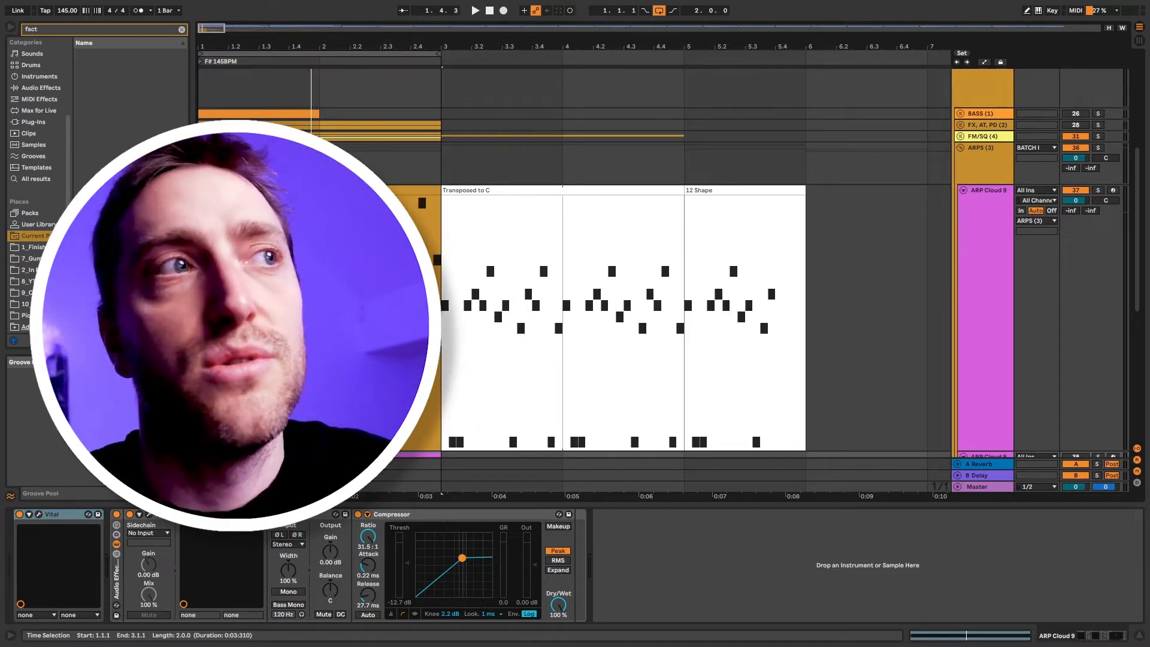
pyautogui.click(319, 190)
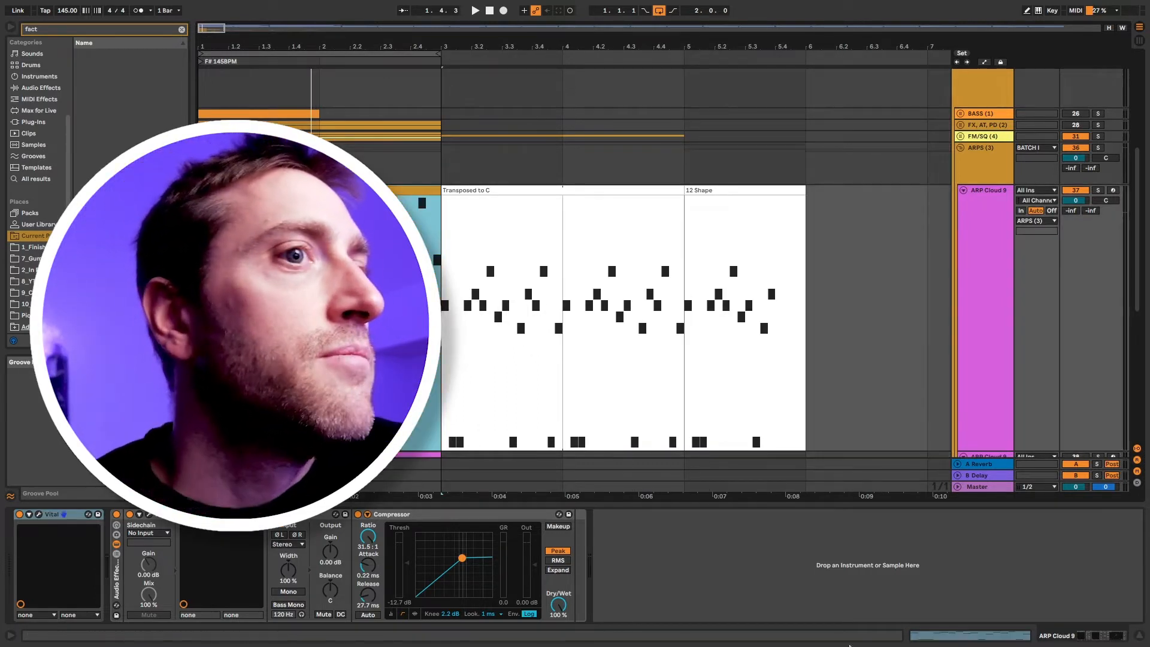
pyautogui.doubleClick(319, 190)
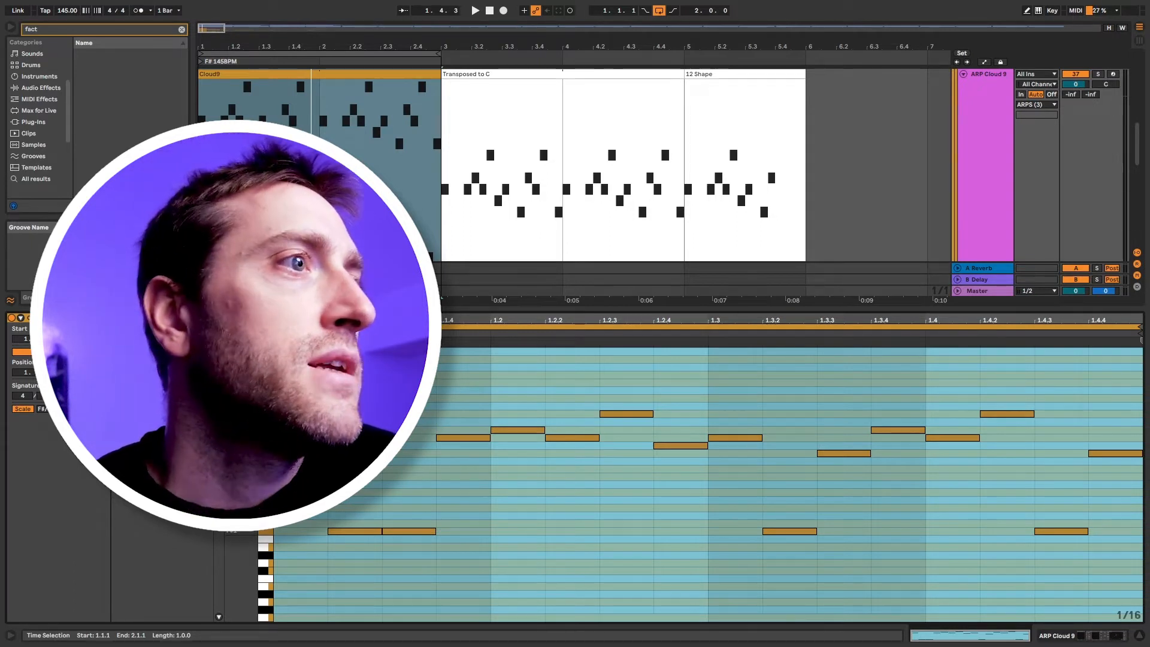
# - Examine the 1/16 notes in the first half of the Cloud9 clip by selecting single notes and groups of them
pyautogui.click(365, 519)
pyautogui.click(361, 531)
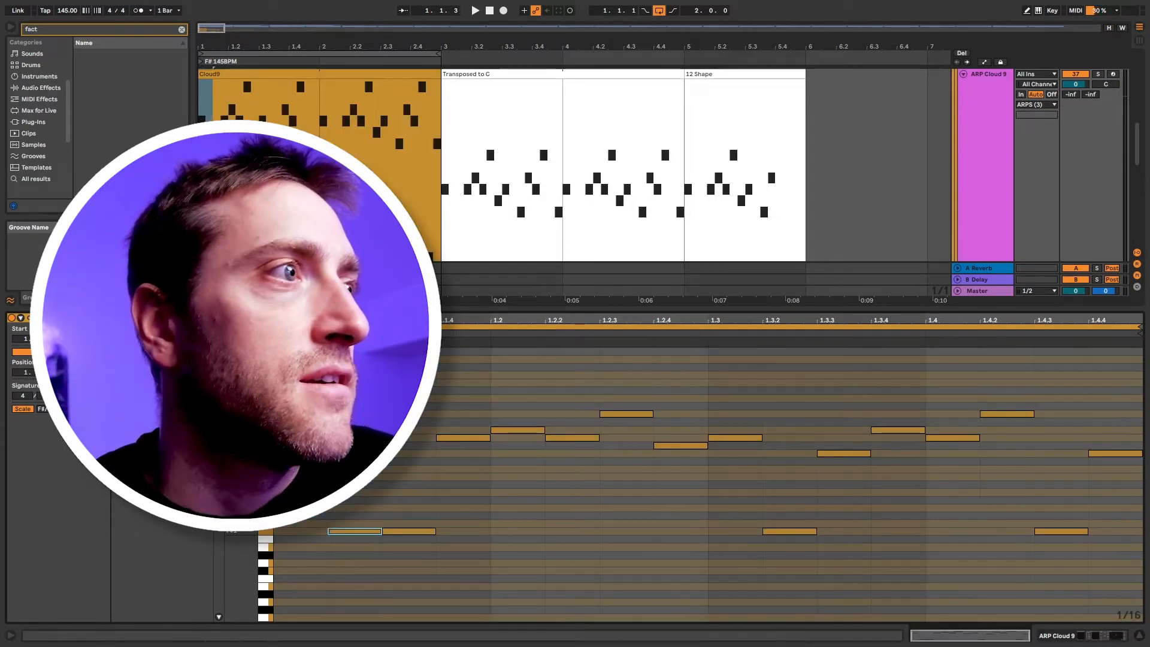
pyautogui.click(378, 520)
pyautogui.moveTo(276, 334)
pyautogui.mouseDown()
pyautogui.moveTo(712, 343)
pyautogui.moveTo(384, 337)
pyautogui.mouseUp()
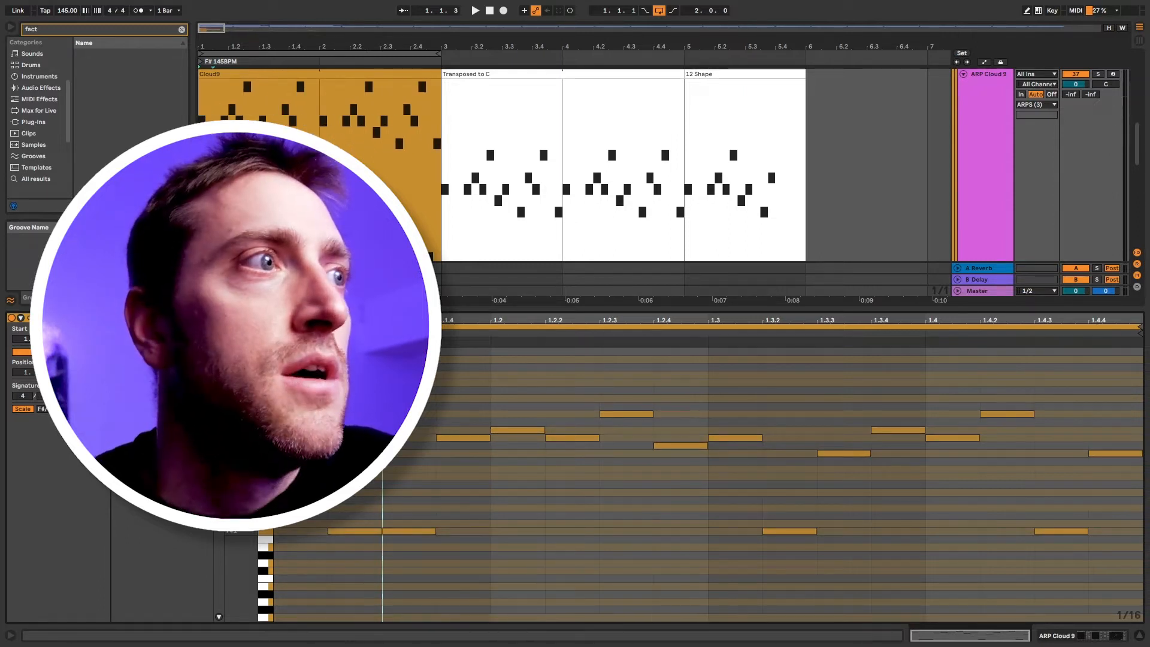
pyautogui.moveTo(695, 359); pyautogui.dragTo(255, 550)
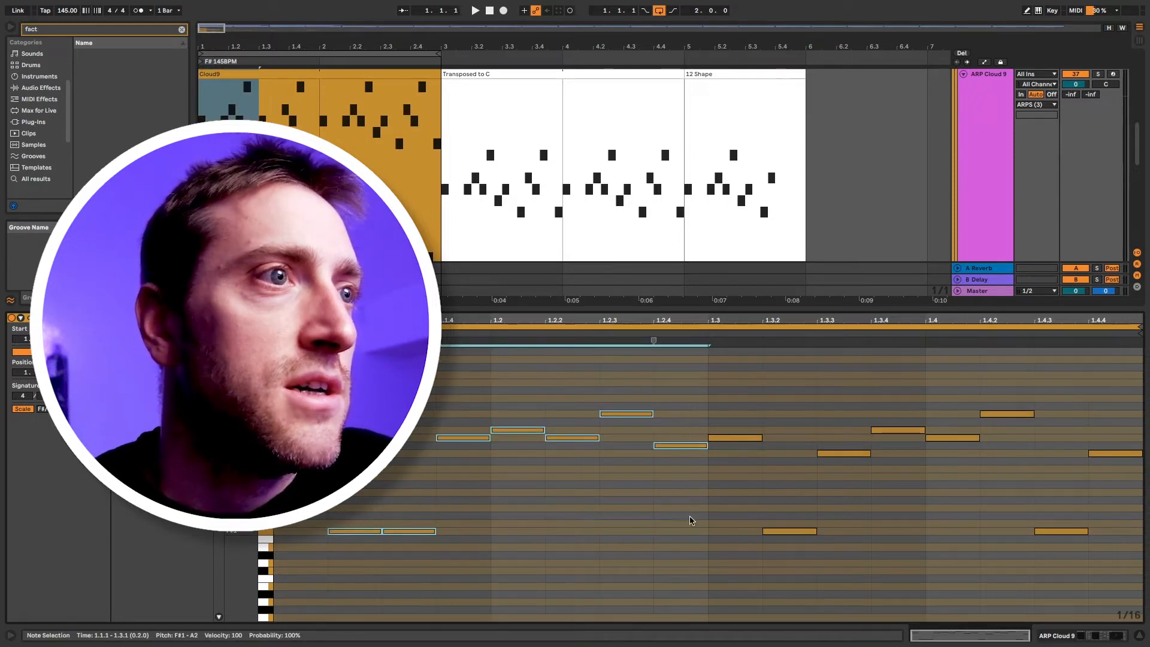
pyautogui.click(594, 509)
pyautogui.moveTo(521, 458); pyautogui.dragTo(568, 422)
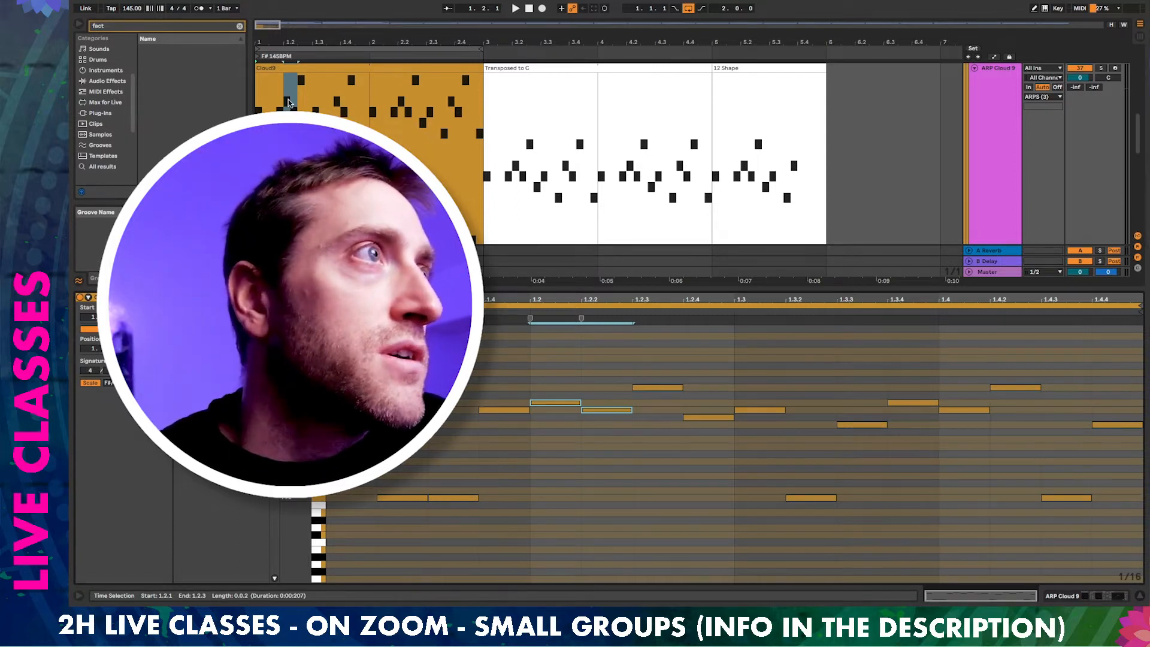
# - Select the Cloud9 clip in the arrangement, play it back and stop
pyautogui.click(311, 70)
pyautogui.press('space')
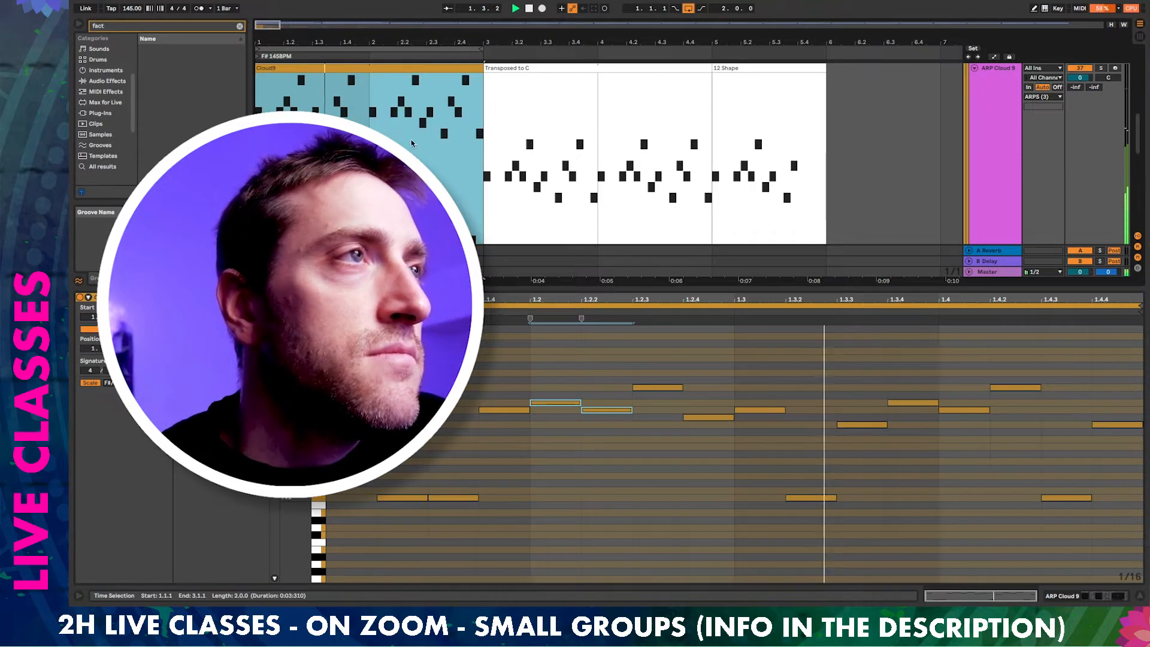
pyautogui.press('space')
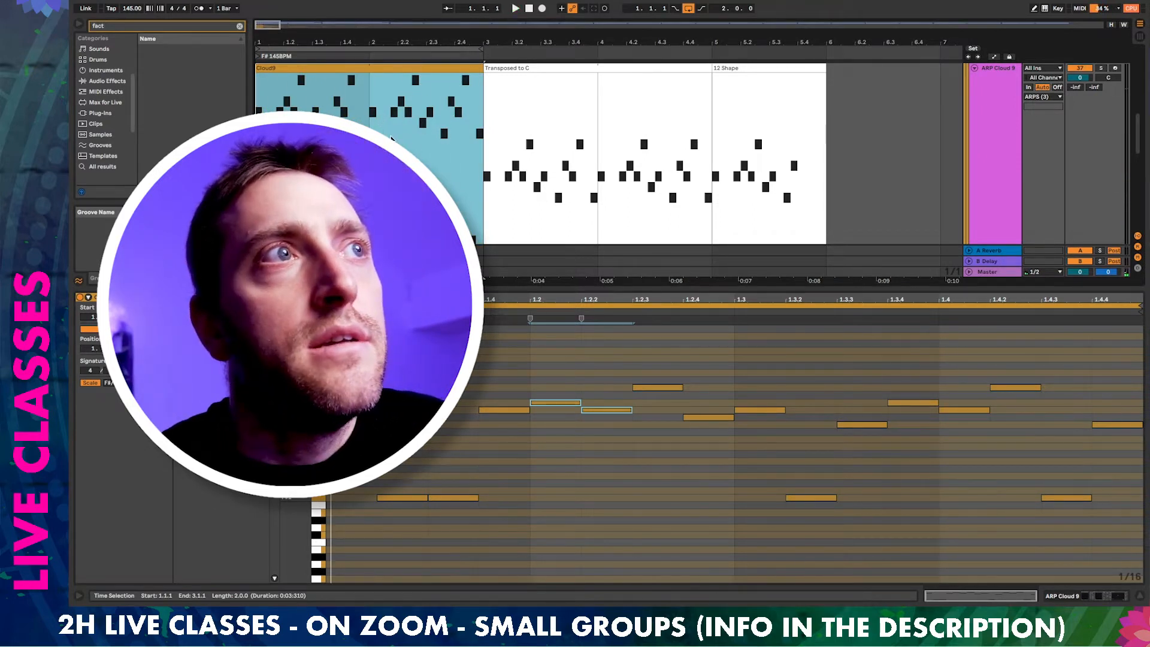
# - Try to transpose all notes of the Cloud9 clip down by one semitone
pyautogui.scroll(1, 393, 139)
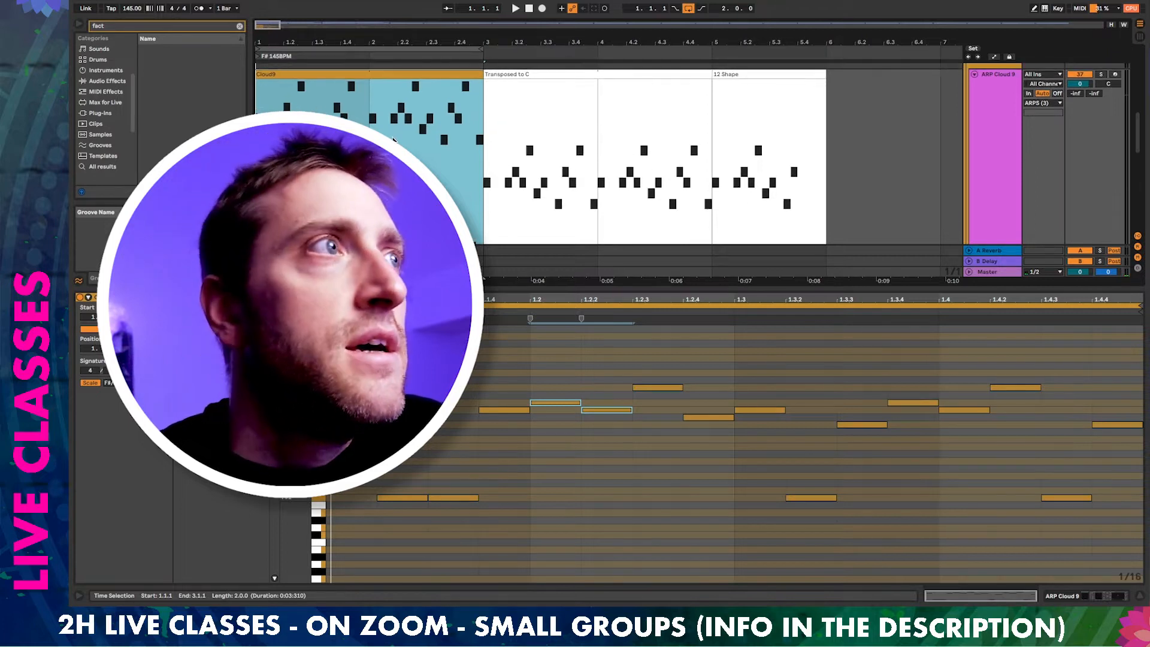
pyautogui.click(492, 345)
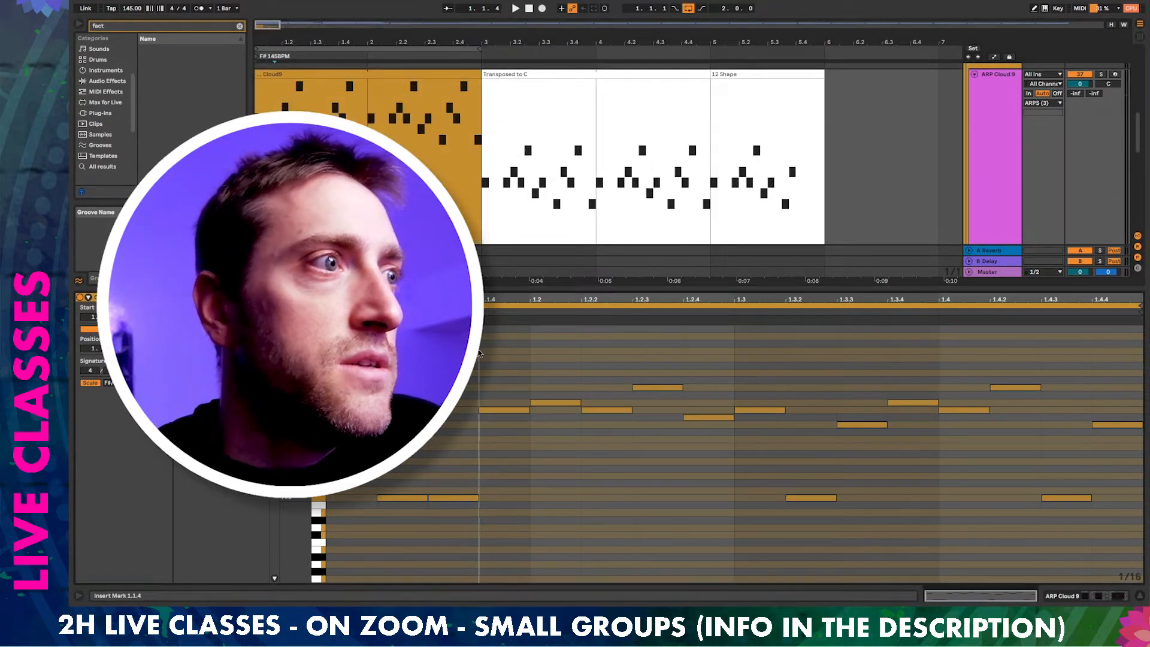
pyautogui.hotkey('ctrl', 'a')
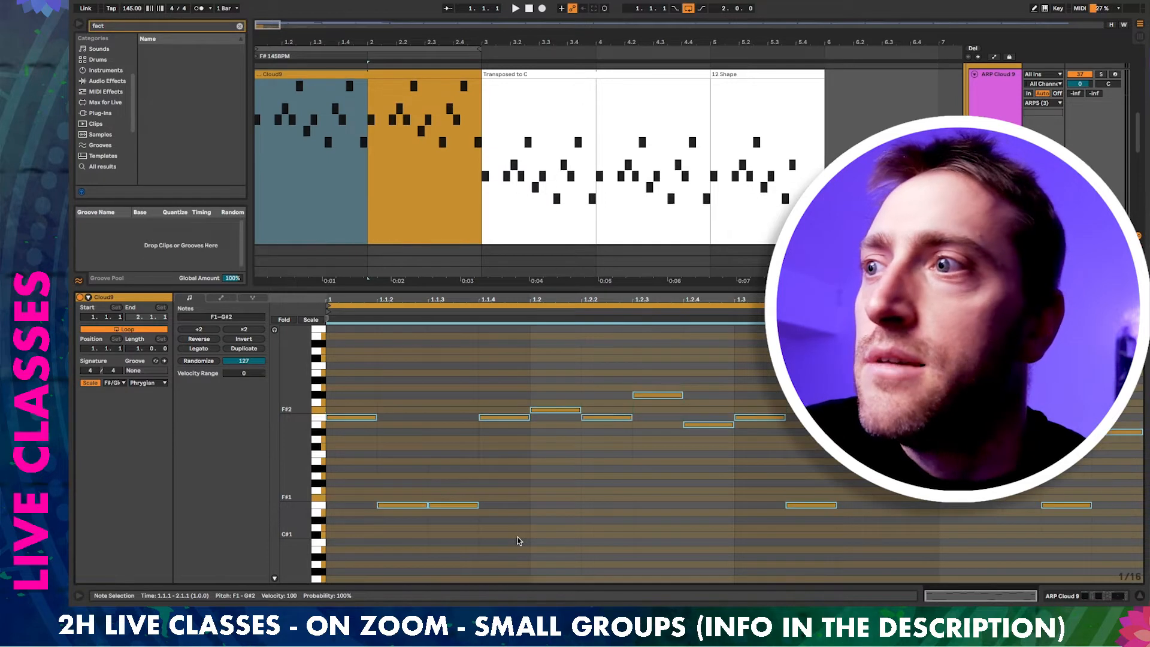
pyautogui.click(417, 103)
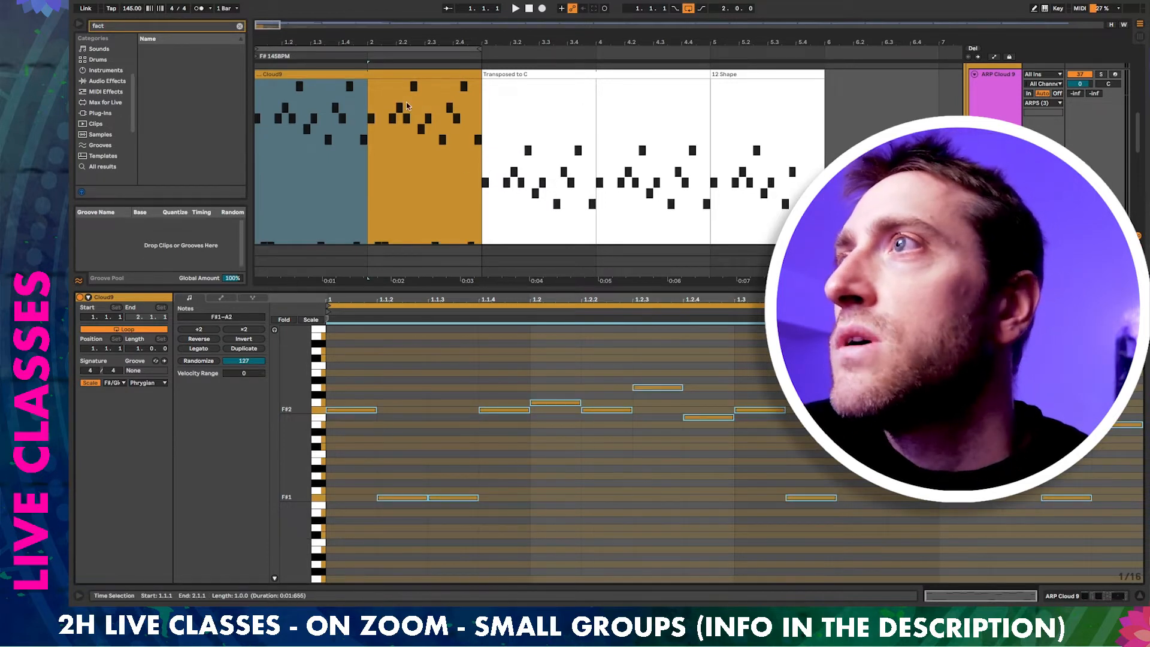
# - Export the "Transposed to C" clip as a MIDI file named "Cloud9 Melo in C.mid" on the Desktop
pyautogui.click(503, 75)
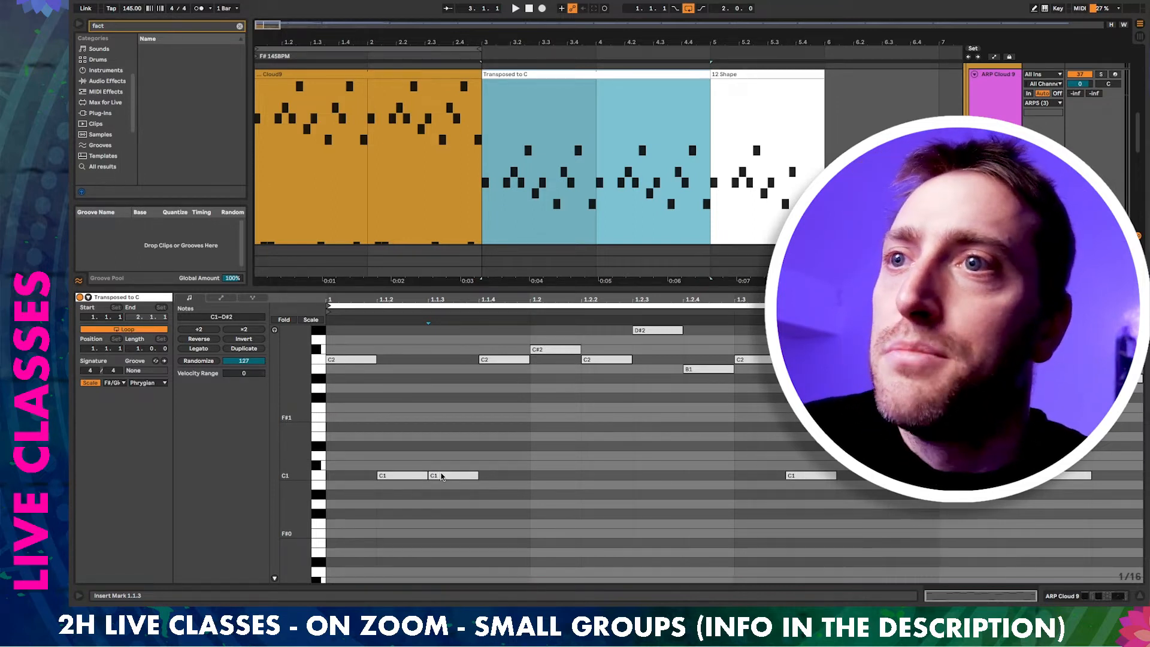
pyautogui.rightClick(556, 78)
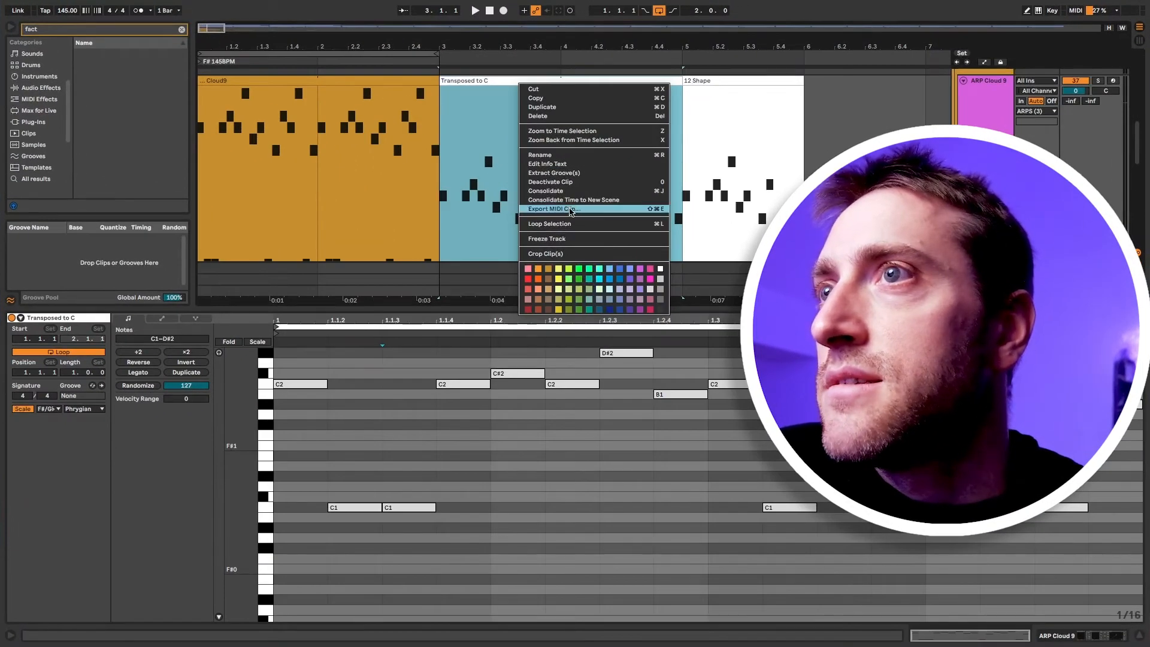
pyautogui.click(573, 207)
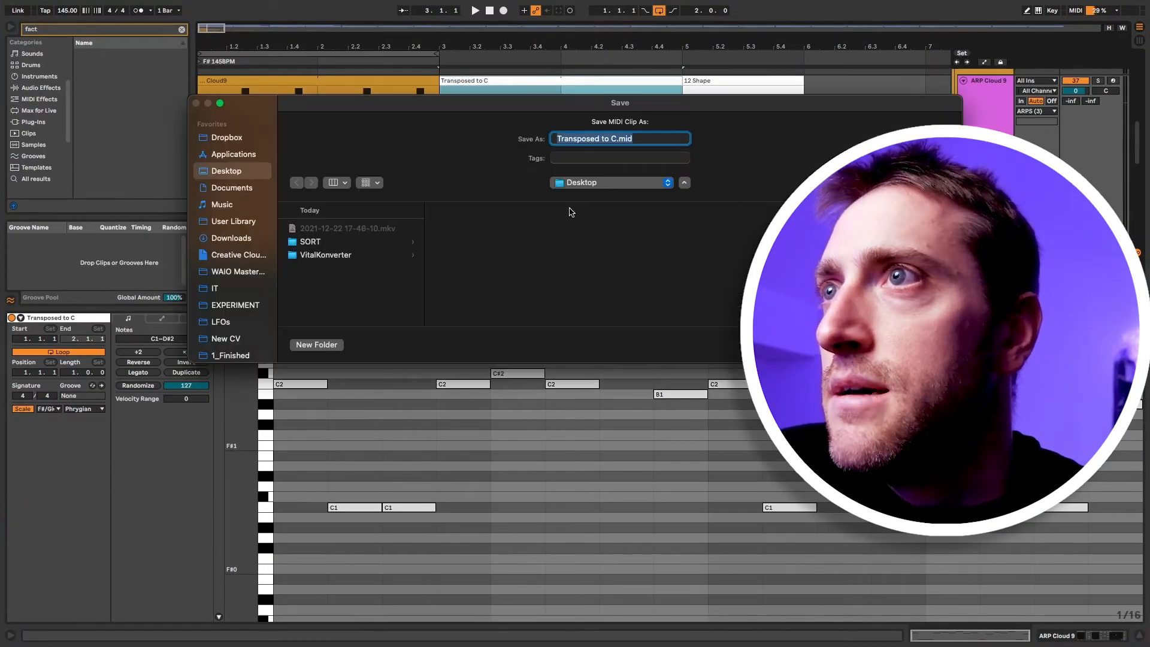
pyautogui.doubleClick(583, 138)
pyautogui.write('Cloud9 Mel')
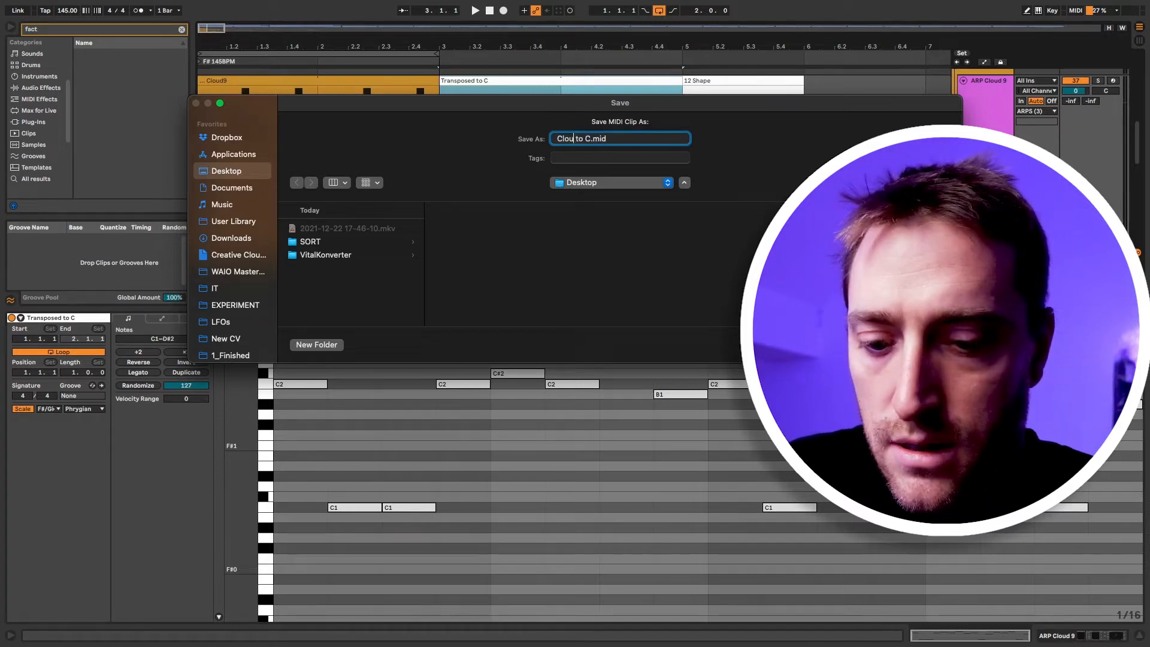
pyautogui.write('o')
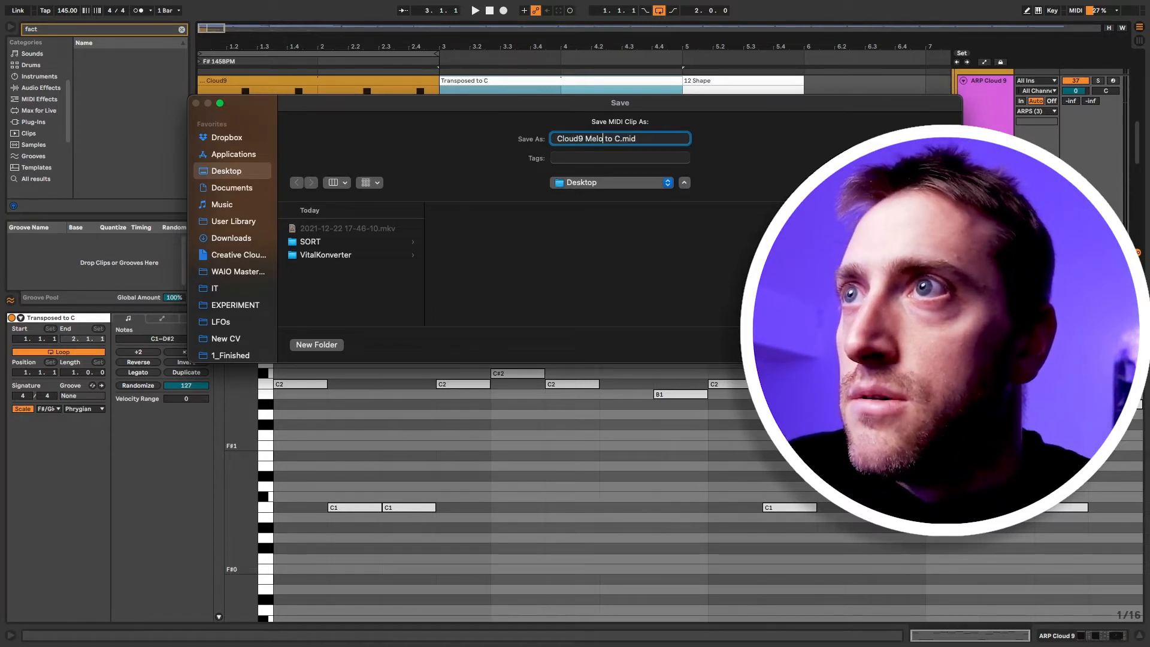
pyautogui.press('BackSpace')
pyautogui.press('BackSpace')
pyautogui.write('in')
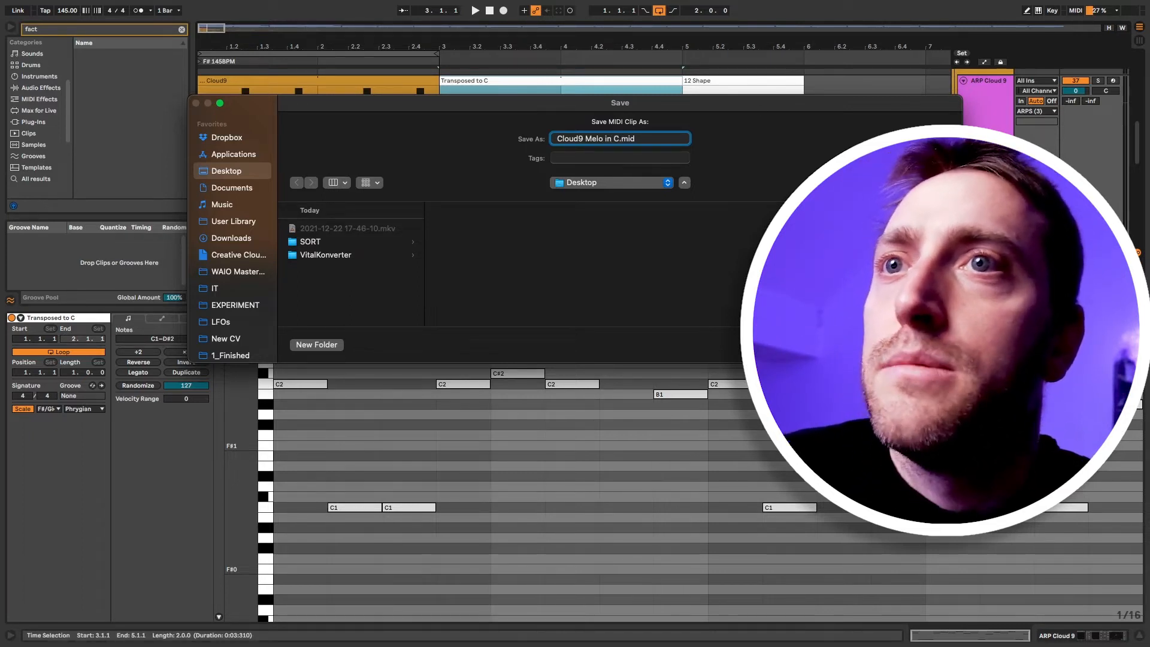
pyautogui.press('Return')
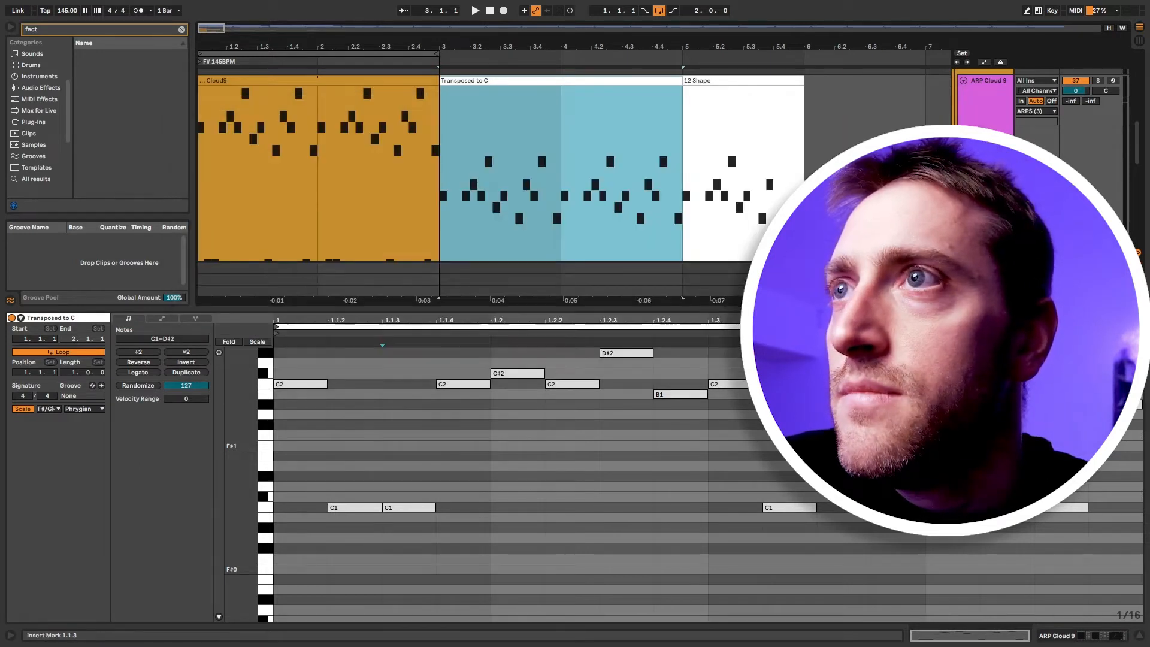
# - Switch to Finder and open index.html from the v1 folder to launch the Vital LFO Converter in Chrome
pyautogui.moveTo(405, 645)
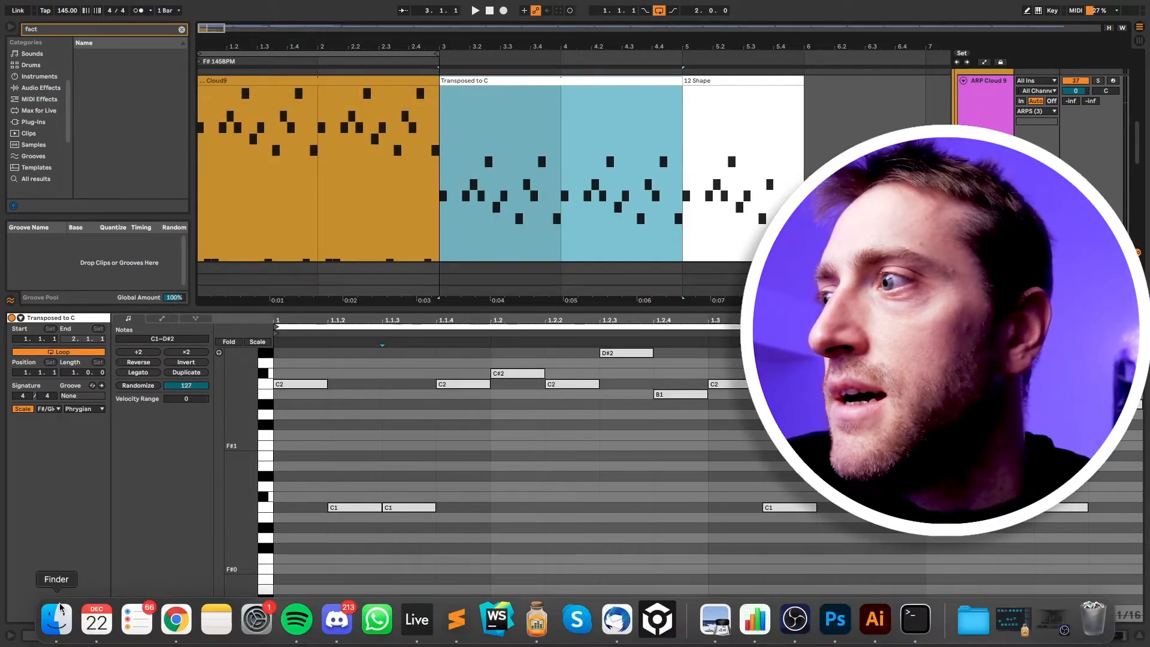
pyautogui.click(58, 618)
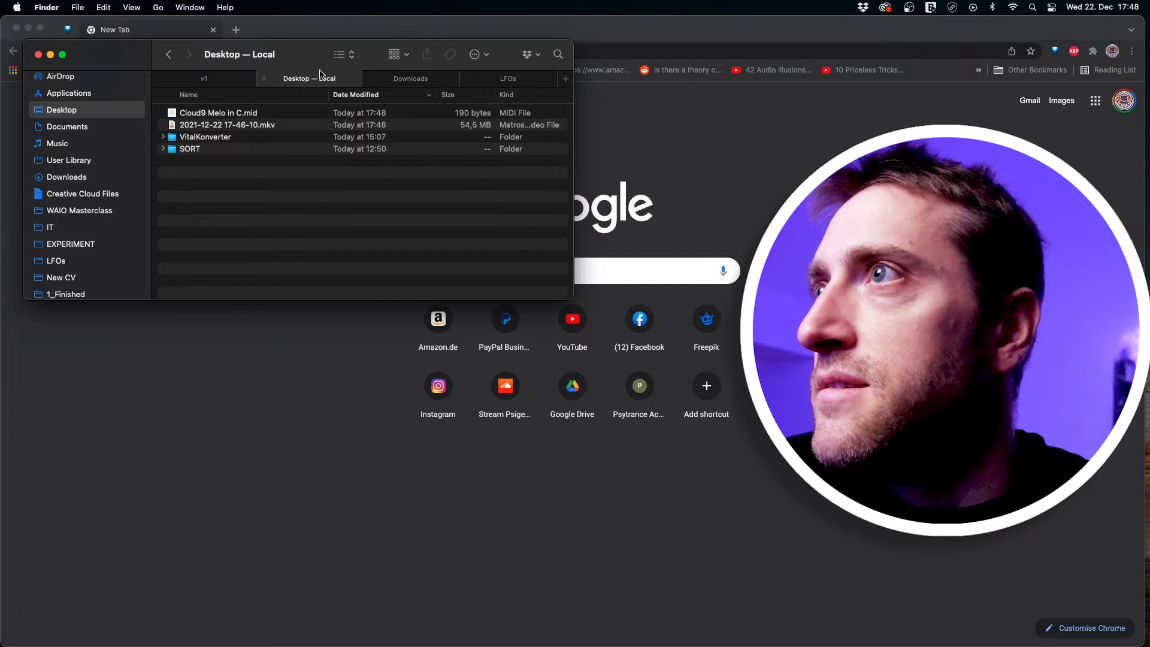
pyautogui.click(215, 78)
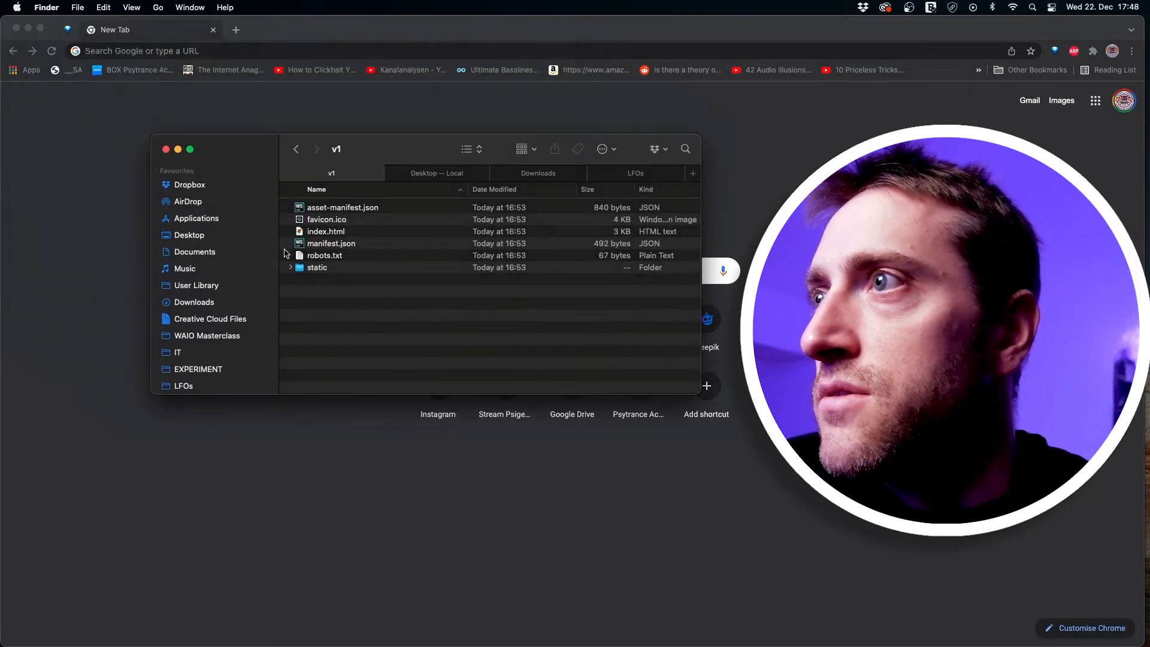
pyautogui.doubleClick(321, 231)
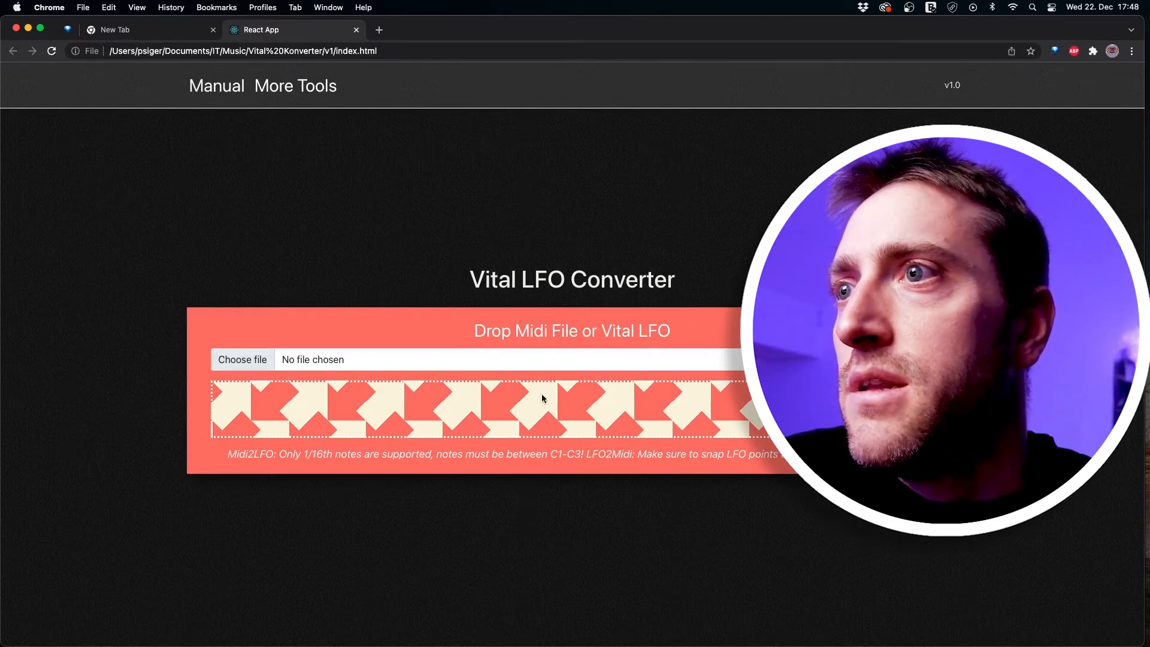
# - Load Cloud9 Melo in C.mid from the Desktop folder into the Vital LFO Converter
pyautogui.press('super+Tab')
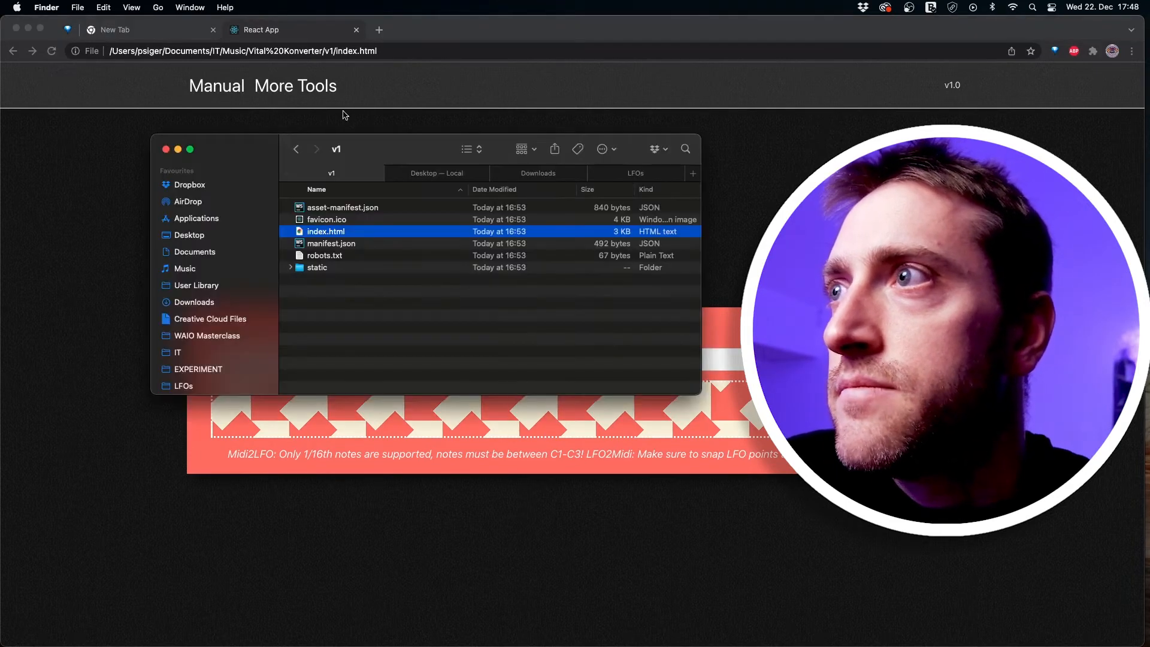
pyautogui.click(424, 173)
pyautogui.moveTo(327, 208); pyautogui.dragTo(521, 418)
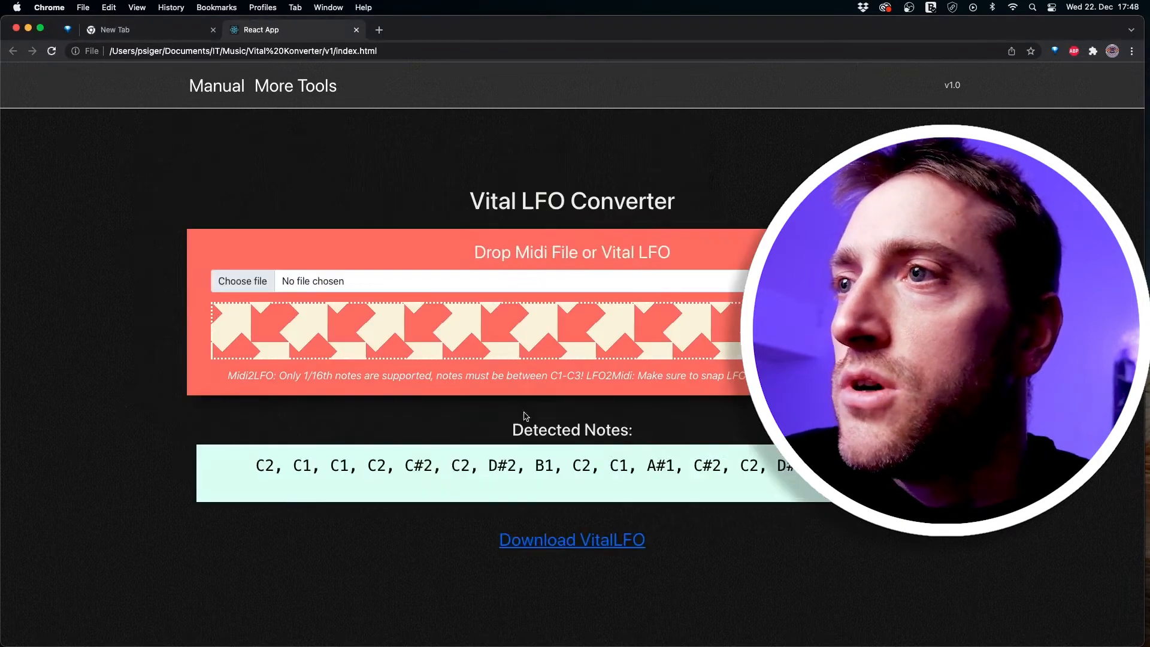
# - Download the converted Vital LFO and place Cloud9 Melo in C.vitallfo in the LFOs folder
pyautogui.moveTo(269, 450); pyautogui.dragTo(735, 472)
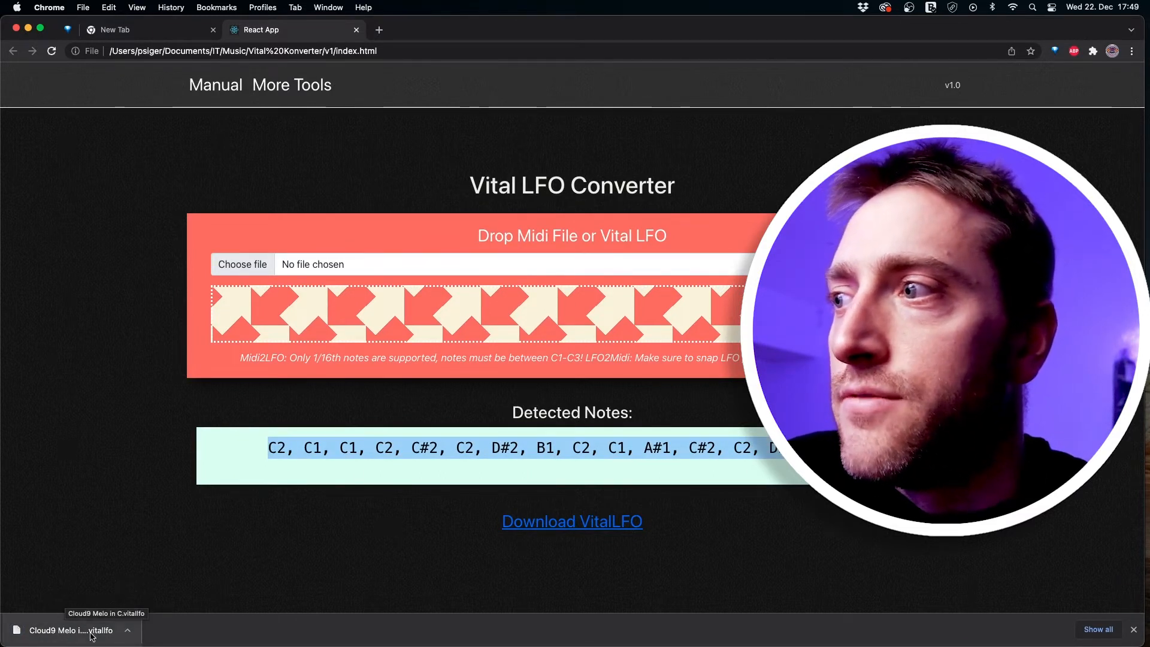
pyautogui.click(128, 630)
pyautogui.click(174, 615)
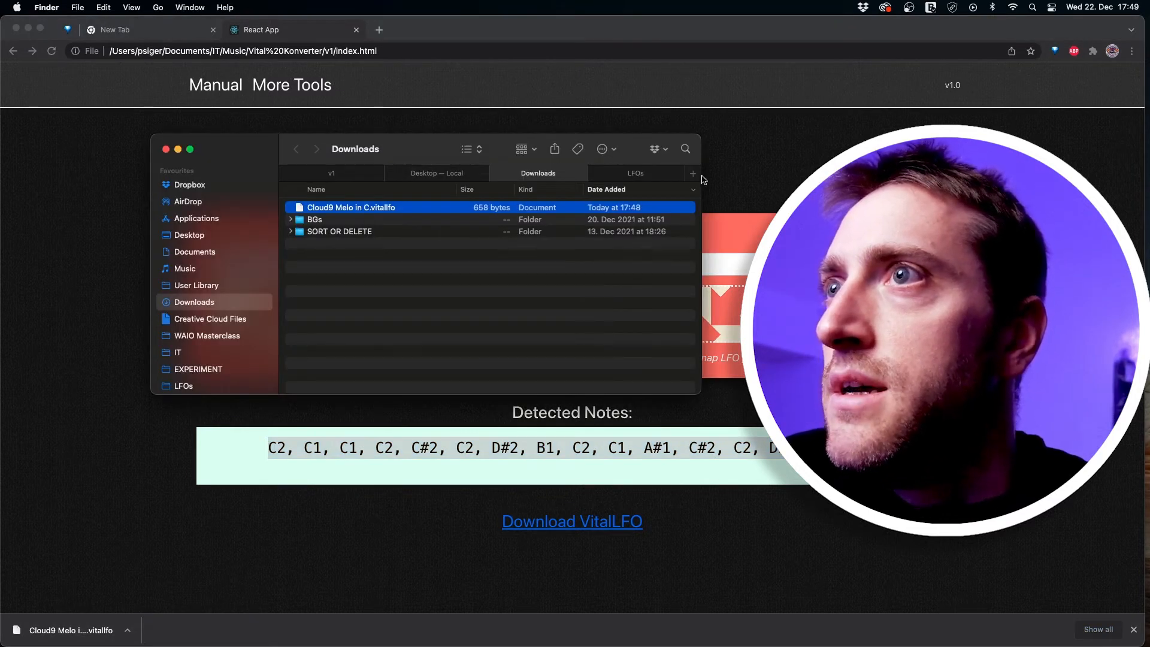
pyautogui.click(634, 174)
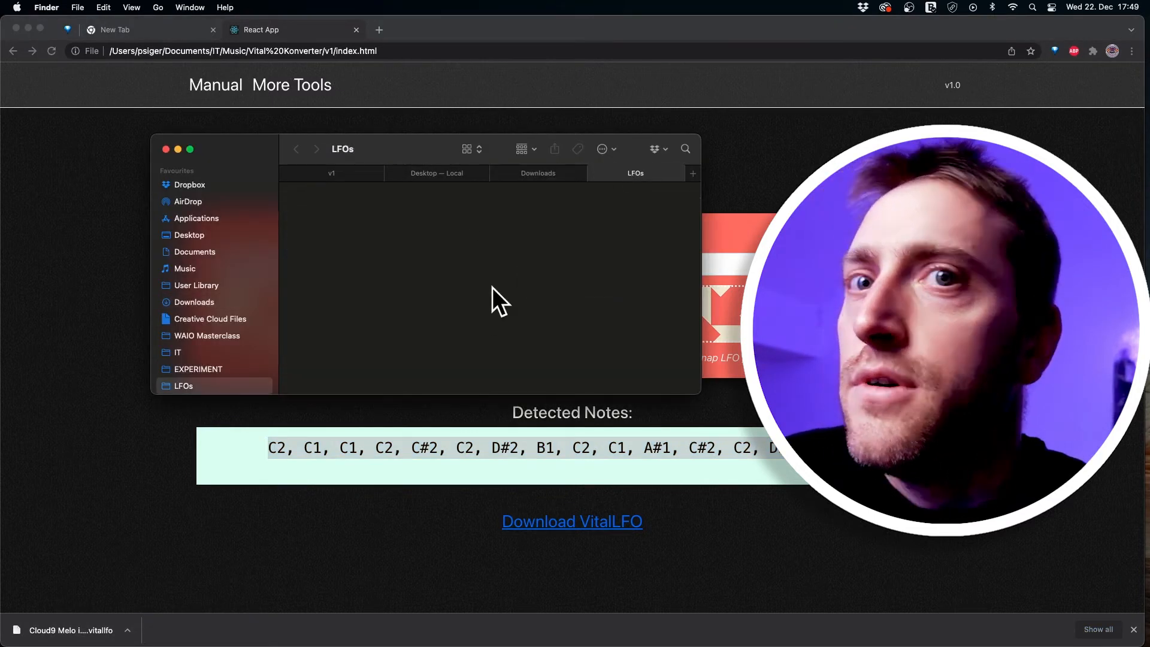
pyautogui.press('super+v')
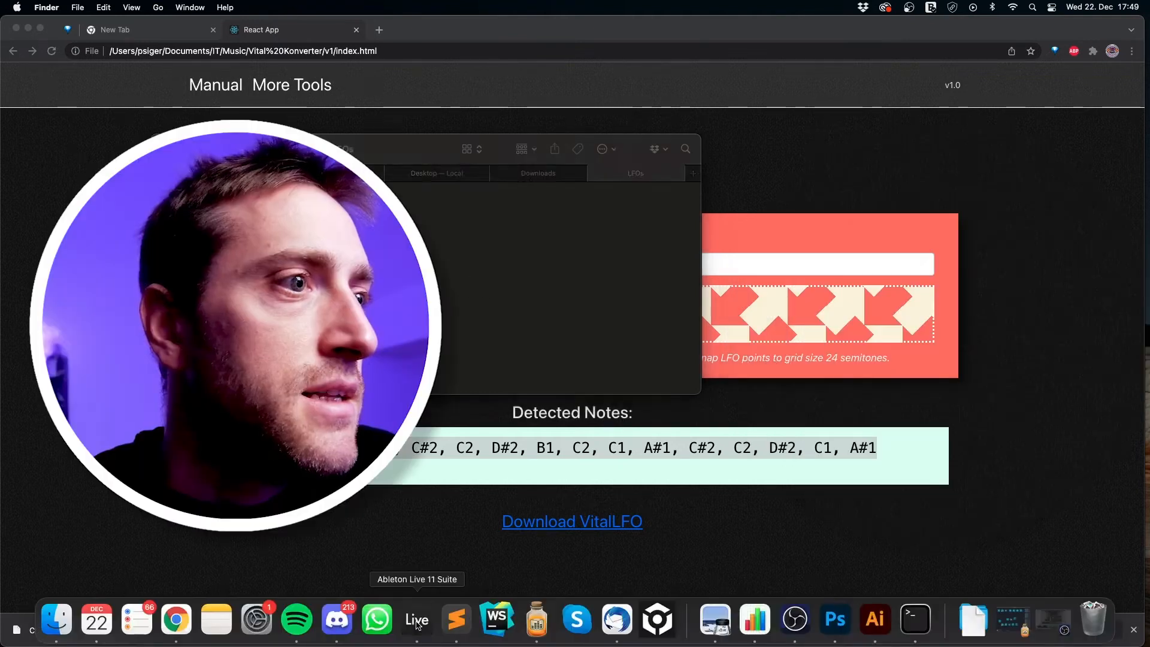
# - Switch to Ableton Live and open the Vital synth on the ARP Cloud 9 track that holds the long sustained note
pyautogui.click(441, 619)
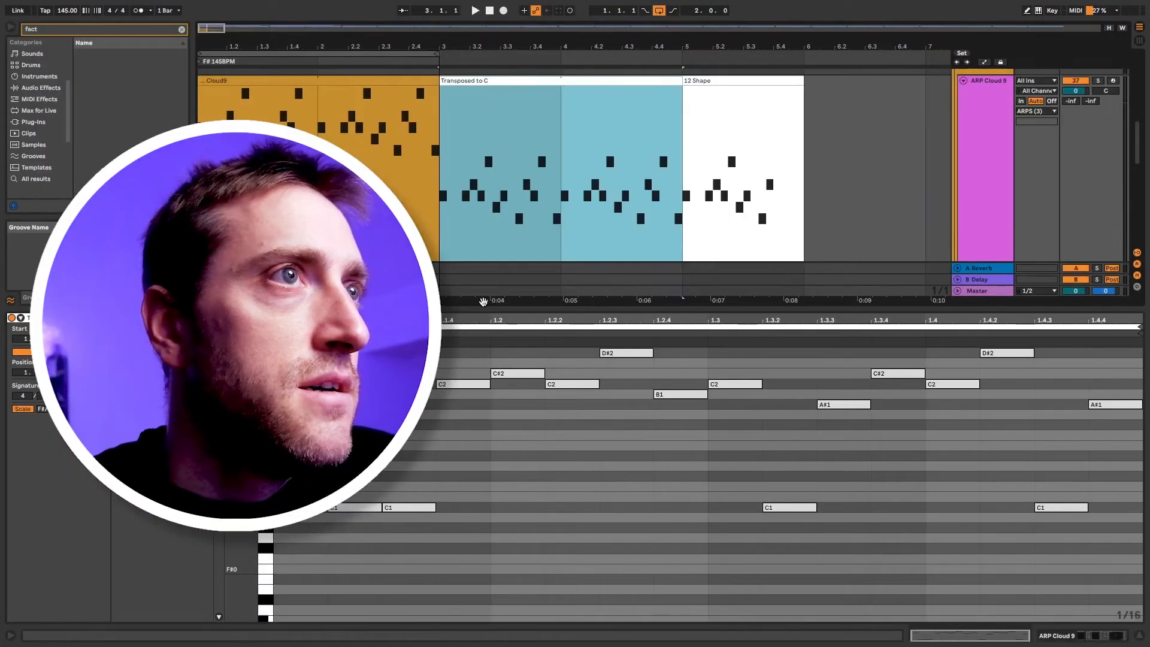
pyautogui.scroll(-5, 857, 196)
pyautogui.click(383, 177)
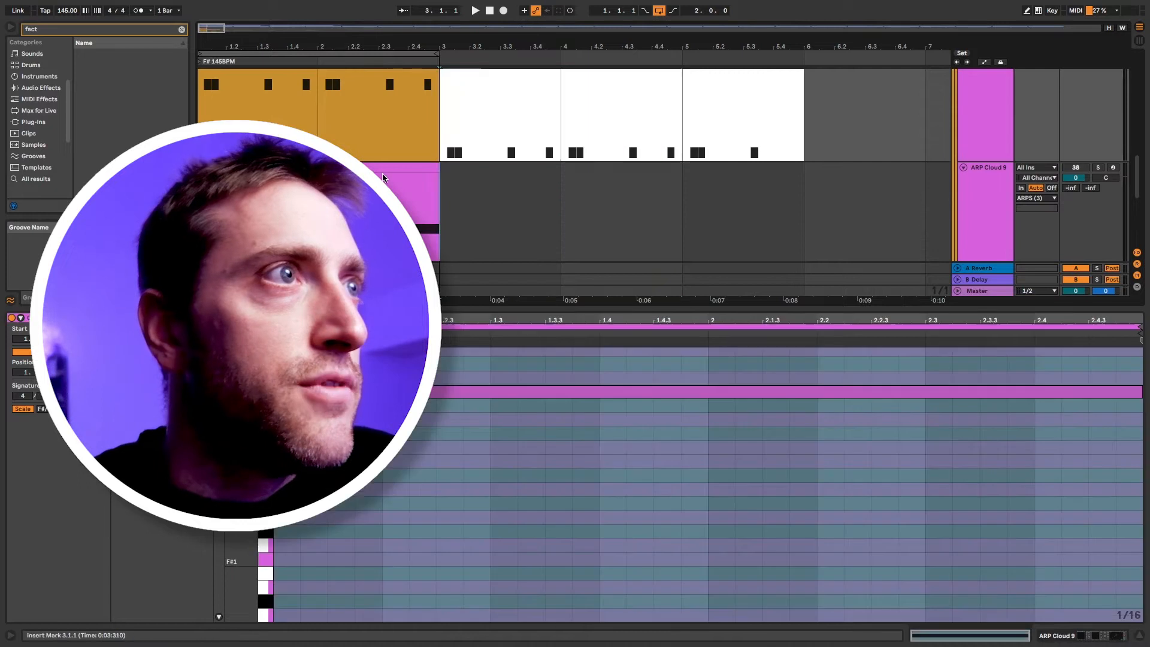
pyautogui.click(420, 167)
pyautogui.hotkey('shift', 'Tab')
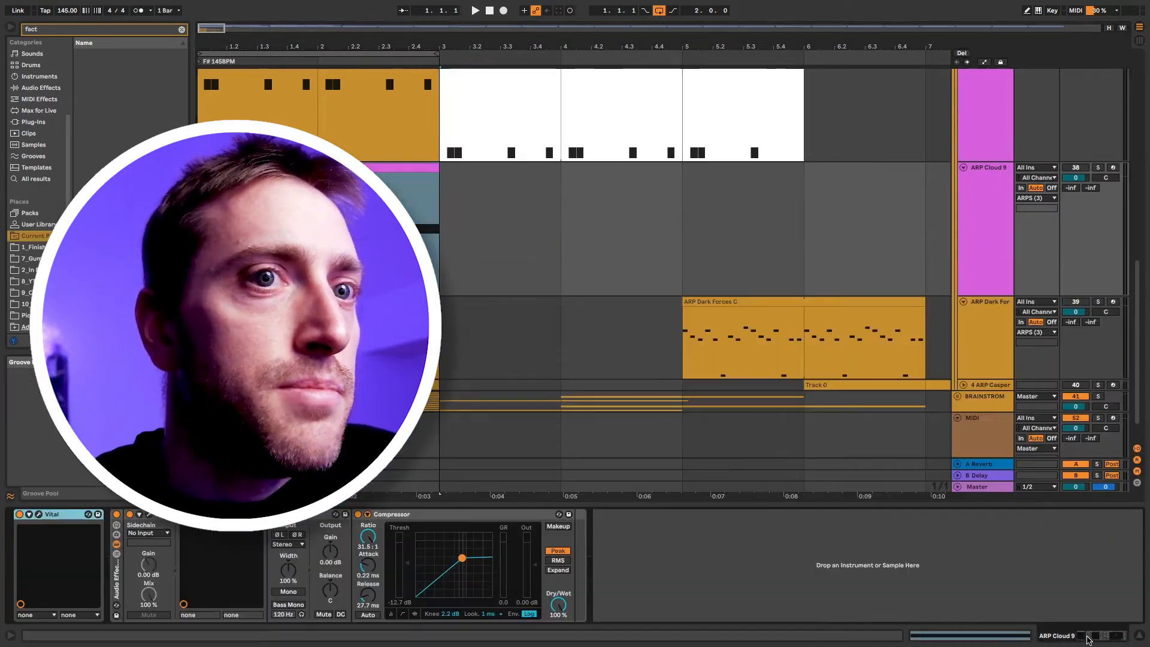
pyautogui.click(88, 514)
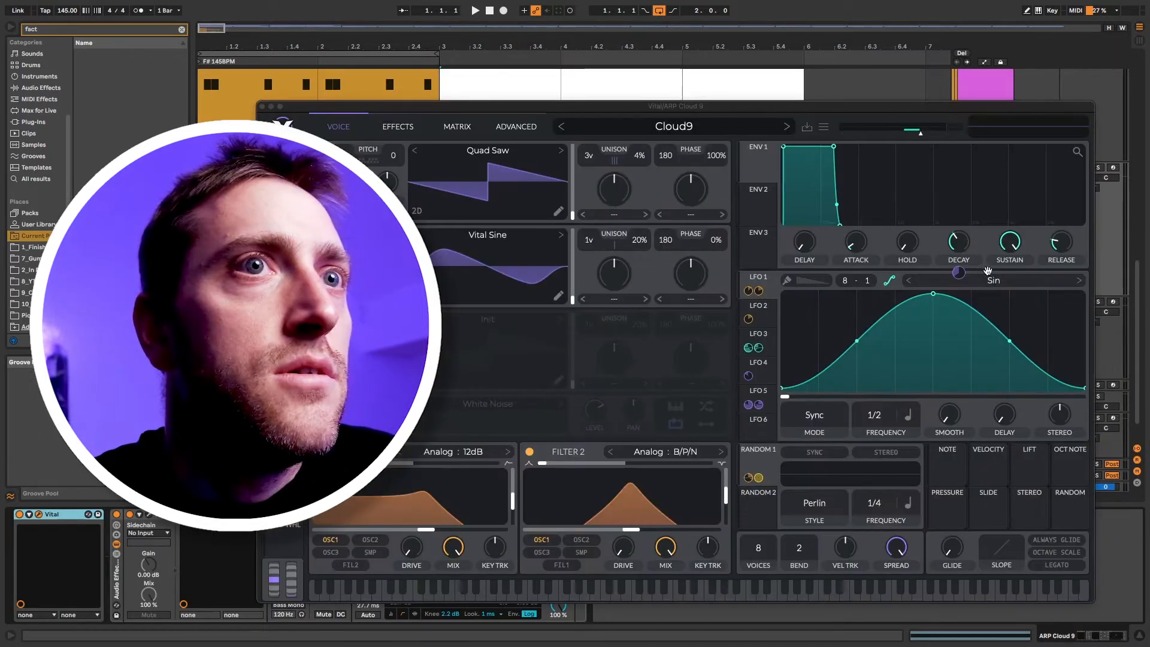
# - Load the Cloud9 Melo in C shape from the User LFO presets into LFO 6
pyautogui.click(994, 280)
pyautogui.click(834, 209)
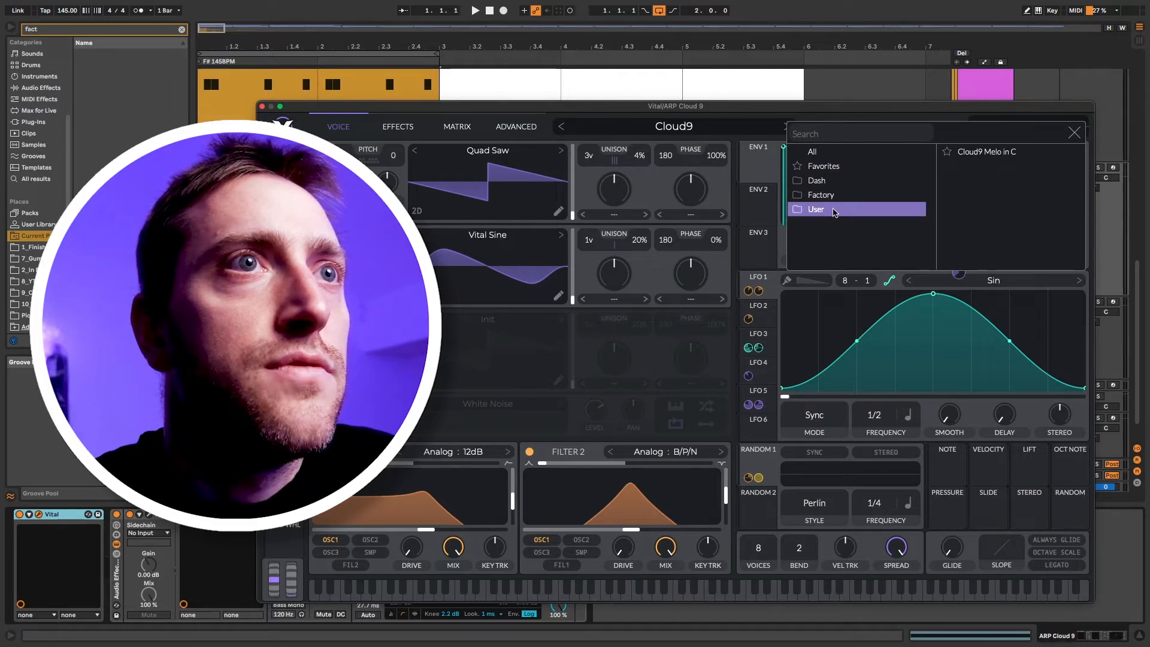
pyautogui.rightClick(834, 210)
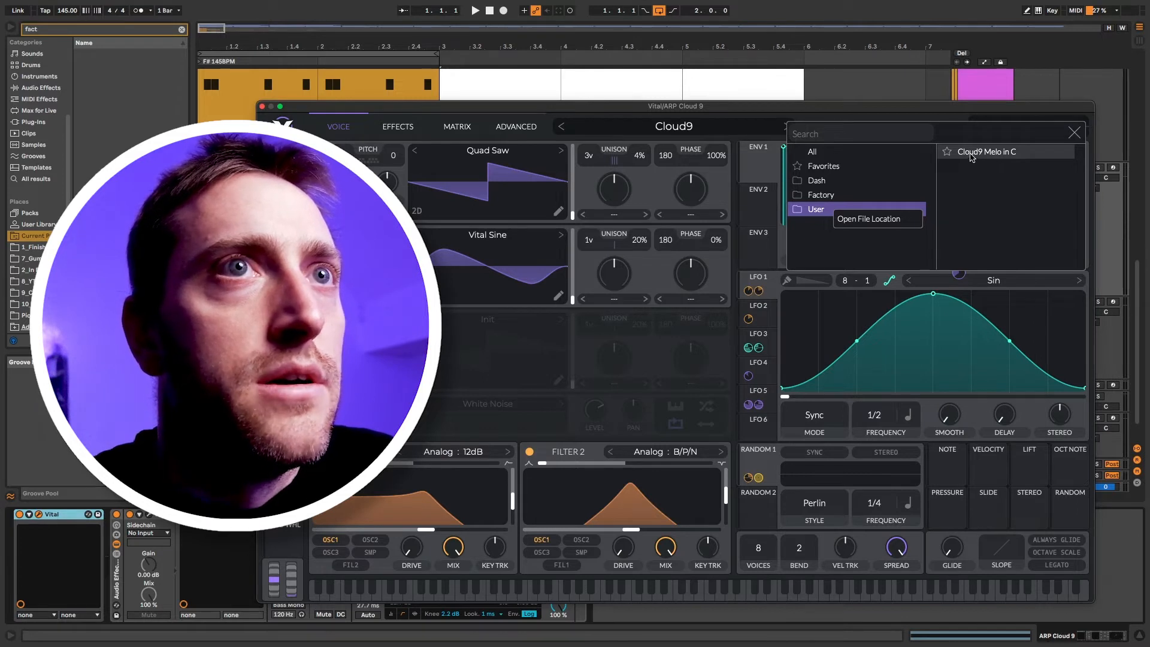
pyautogui.click(1074, 132)
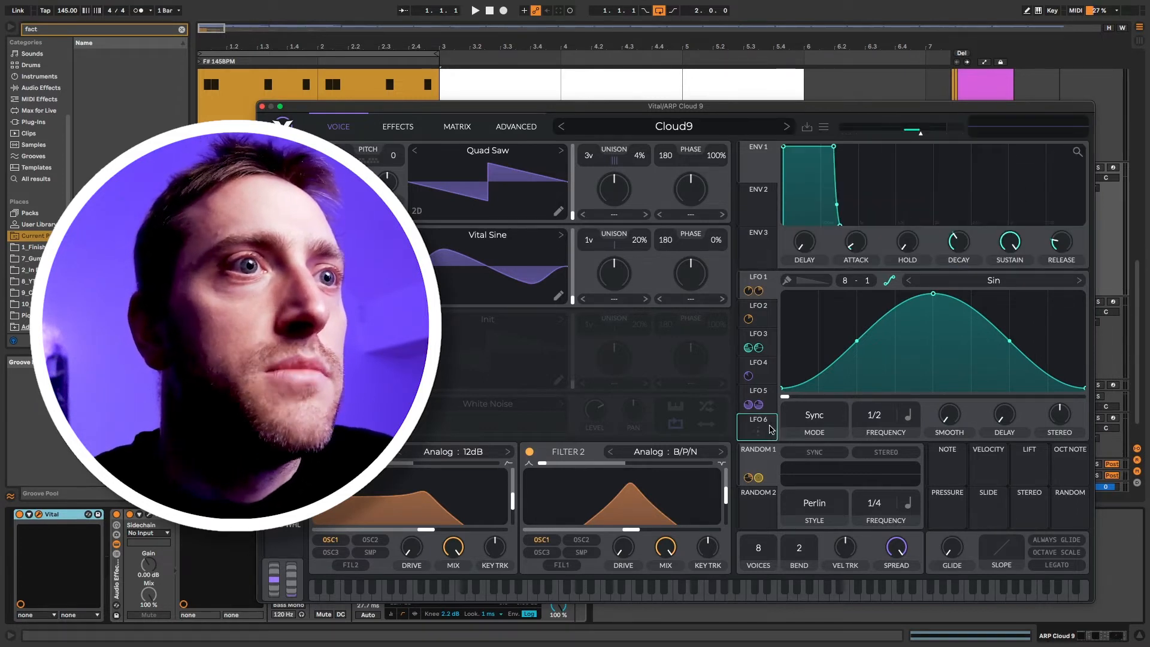
pyautogui.click(757, 425)
pyautogui.click(979, 282)
pyautogui.click(994, 151)
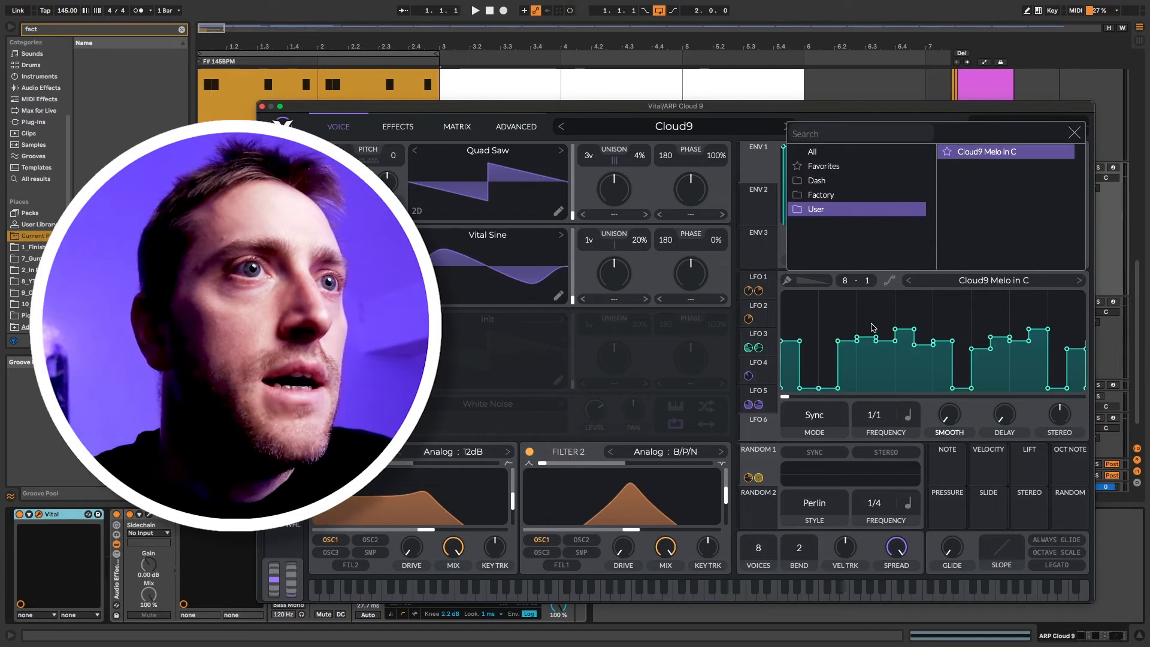
# - Set the LFO 6 grid to 16 horizontal and 24 vertical divisions
pyautogui.scroll(9, 846, 284)
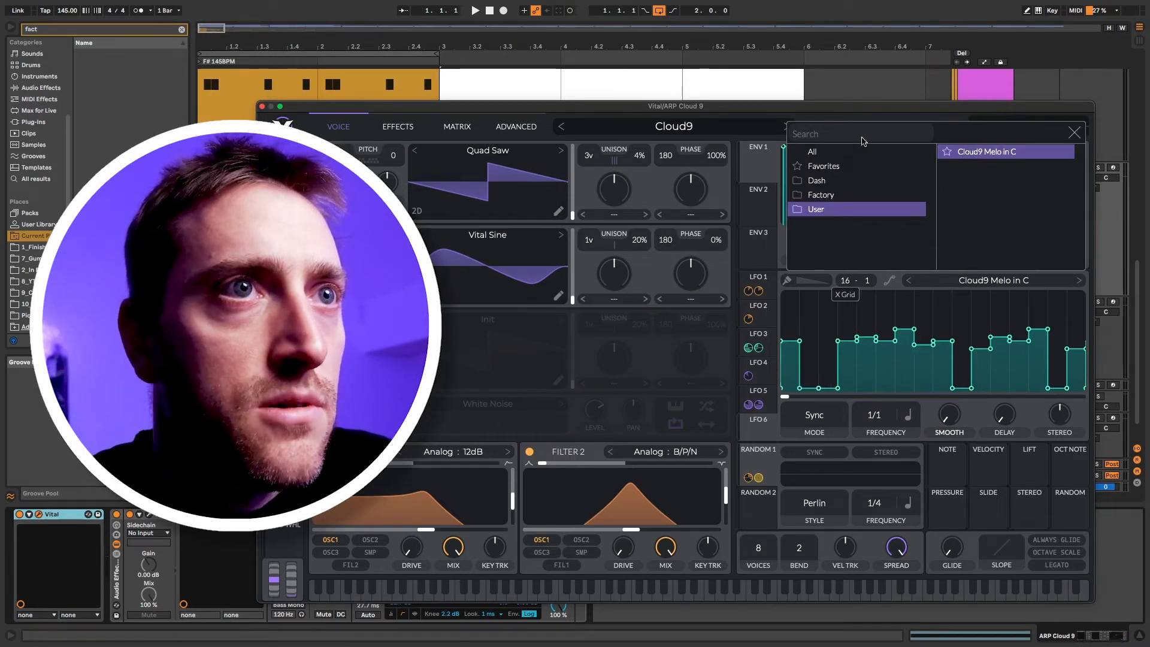
pyautogui.scroll(-1, 845, 281)
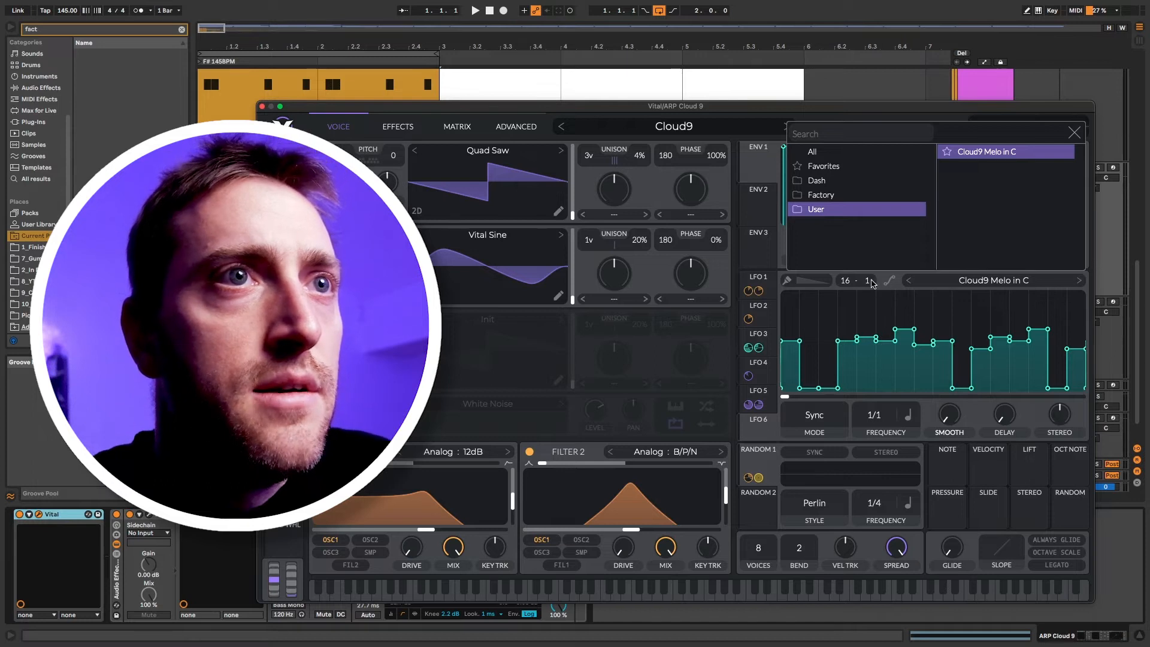
pyautogui.scroll(3, 867, 282)
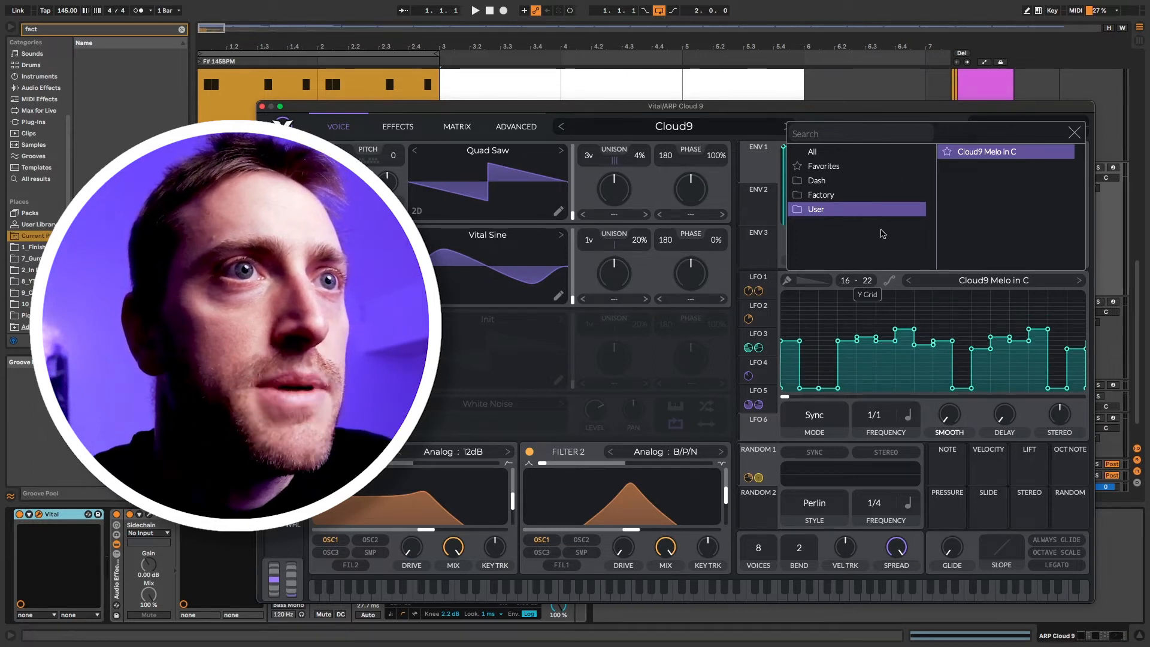
pyautogui.scroll(3, 867, 280)
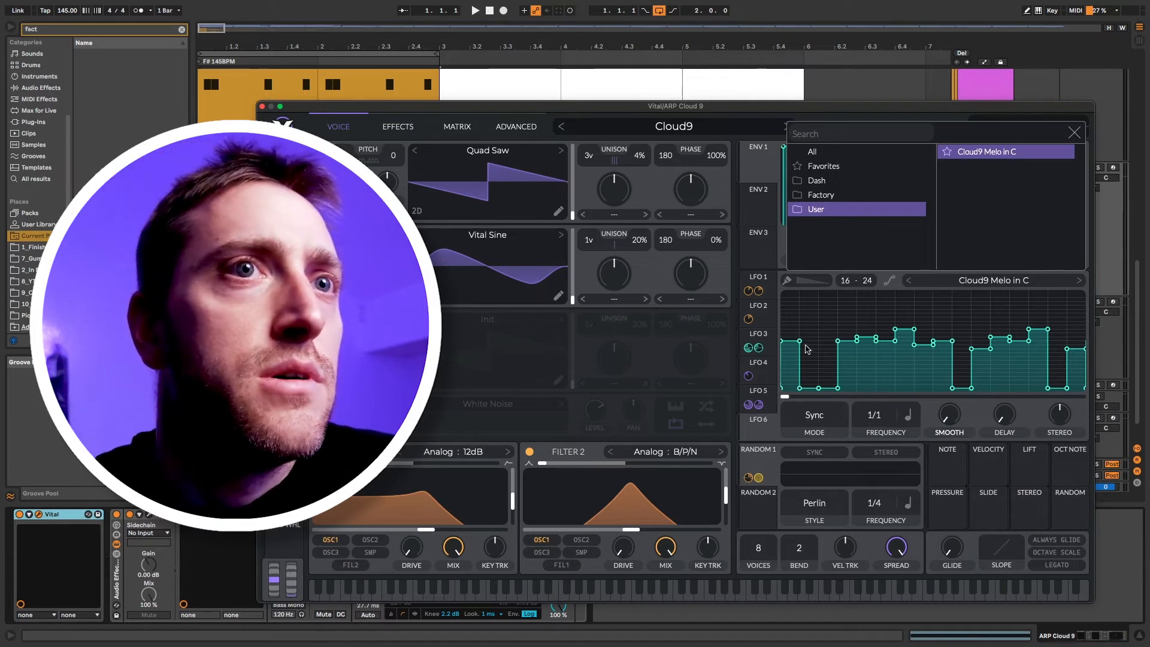
pyautogui.moveTo(875, 420)
pyautogui.mouseDown()
pyautogui.moveTo(876, 406)
pyautogui.moveTo(871, 441)
pyautogui.moveTo(881, 388)
pyautogui.moveTo(874, 427)
pyautogui.mouseUp()
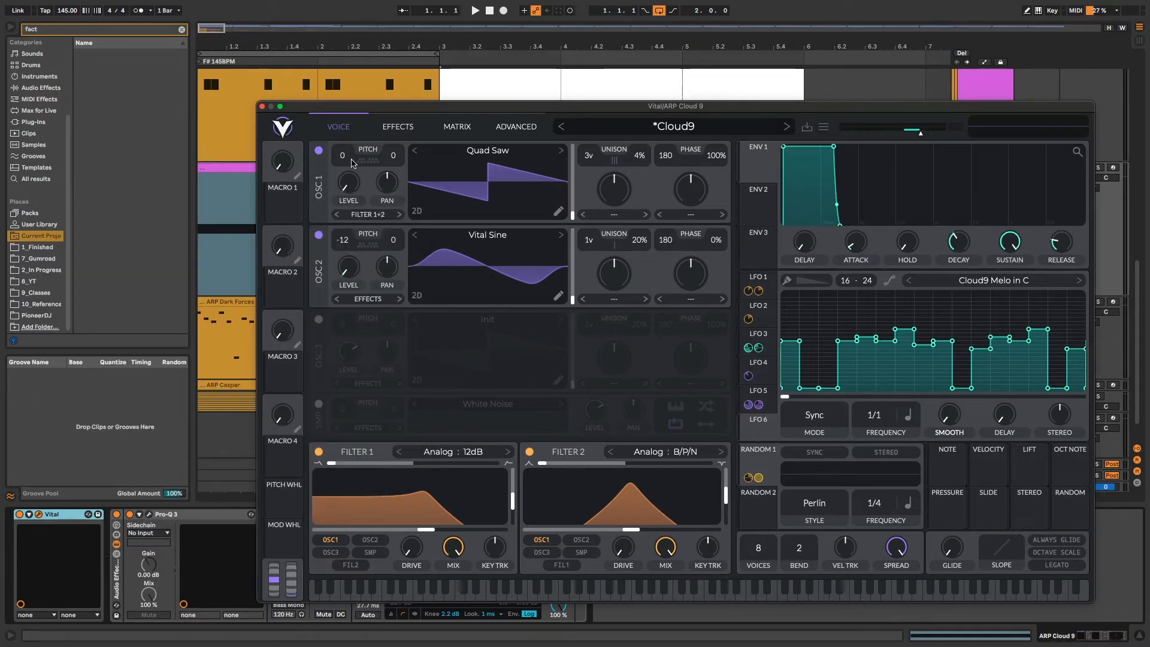
# - Assign LFO 6 to oscillator 1's transpose, make the modulation bipolar and set its amount to 24
pyautogui.moveTo(759, 433); pyautogui.dragTo(345, 157)
pyautogui.rightClick(342, 174)
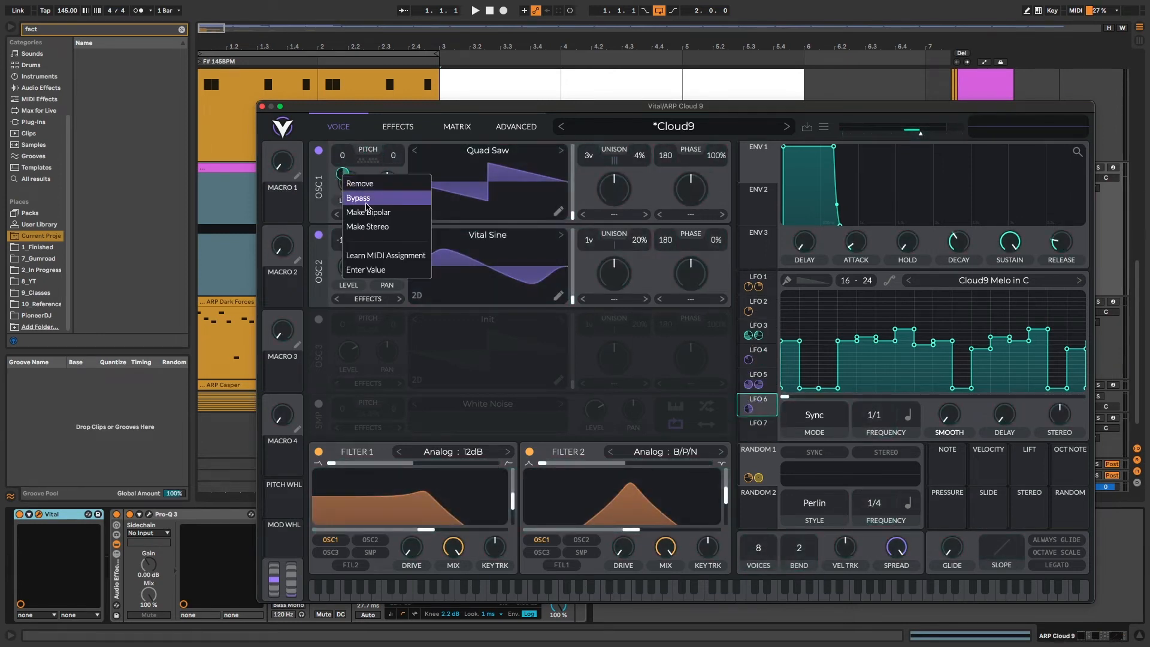
pyautogui.click(369, 213)
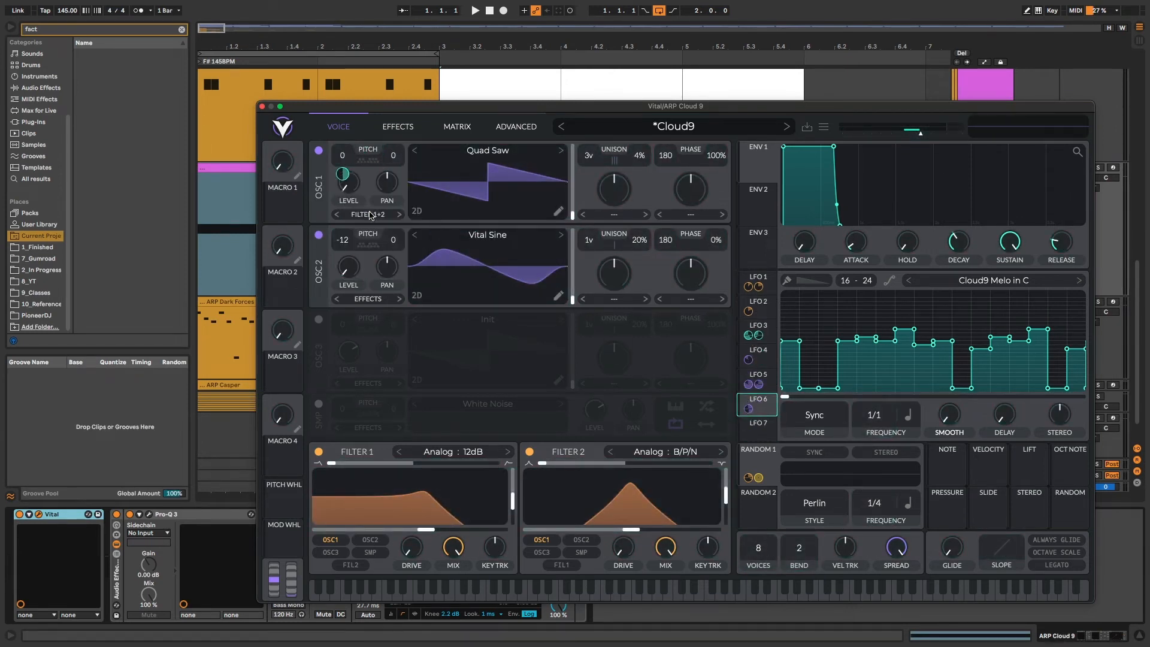
pyautogui.rightClick(345, 174)
pyautogui.click(380, 268)
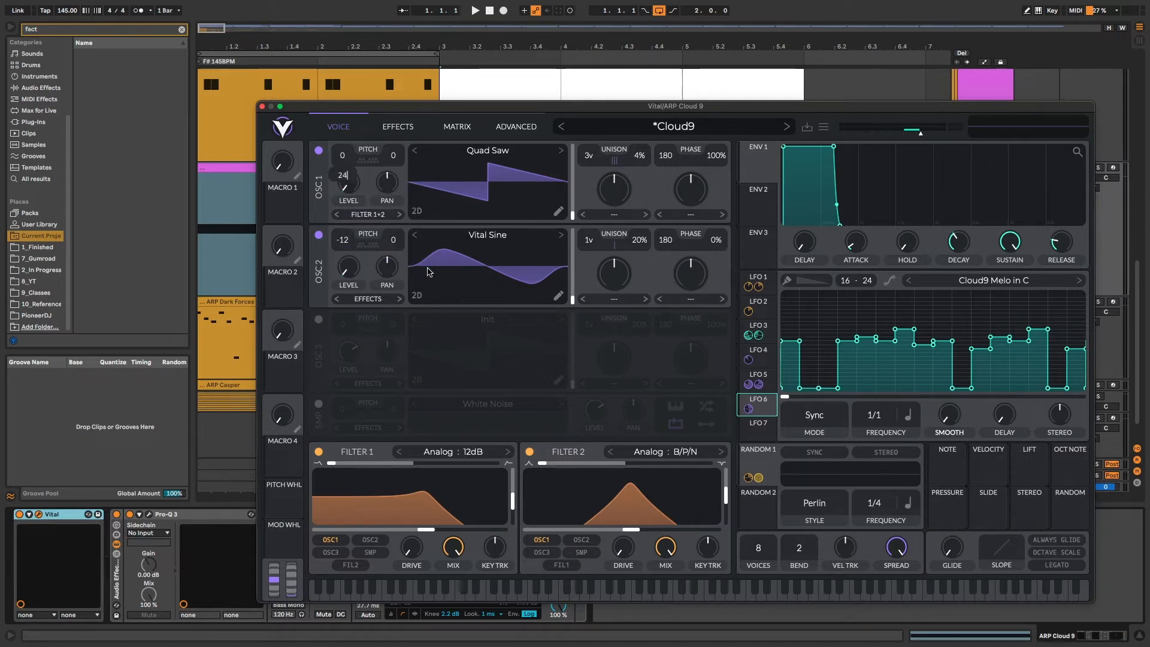
pyautogui.press('Return')
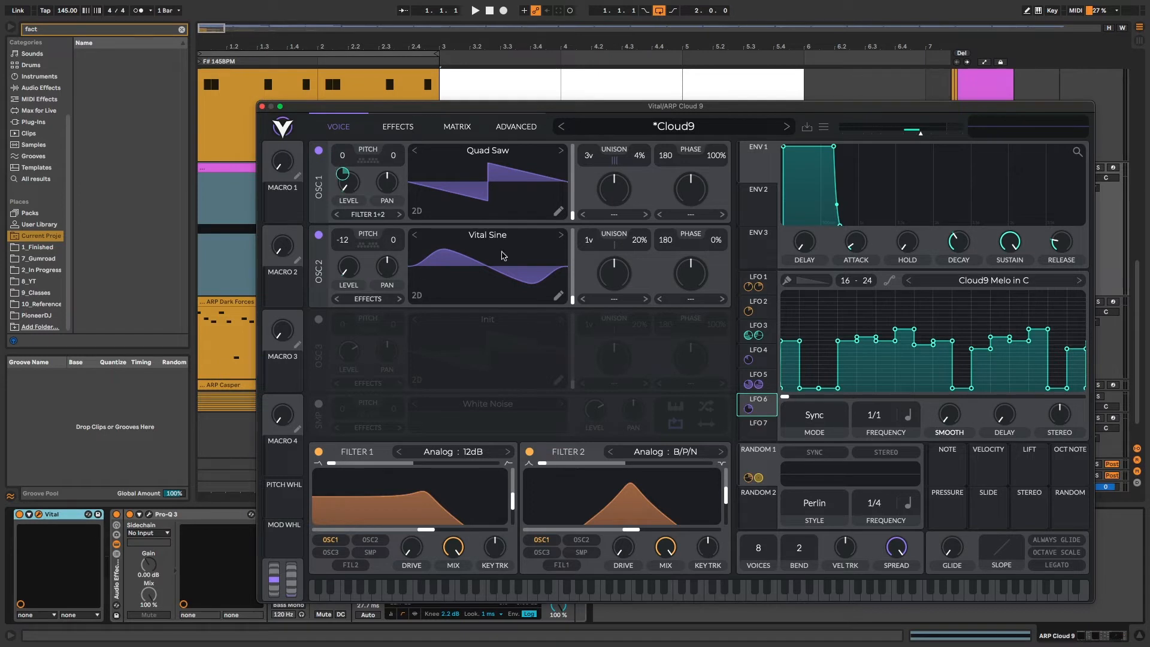
# - Assign LFO 6 to oscillator 2's transpose as well and open its modulation amount for entry
pyautogui.moveTo(763, 411); pyautogui.dragTo(343, 239)
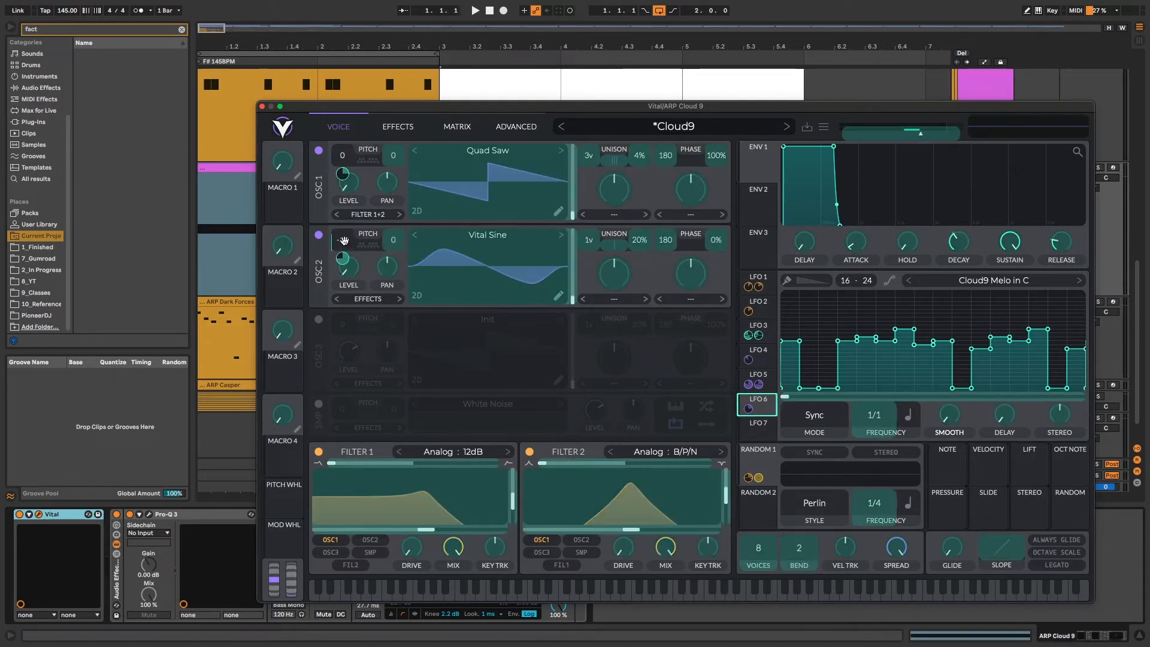
pyautogui.moveTo(343, 240); pyautogui.dragTo(343, 240)
pyautogui.rightClick(344, 258)
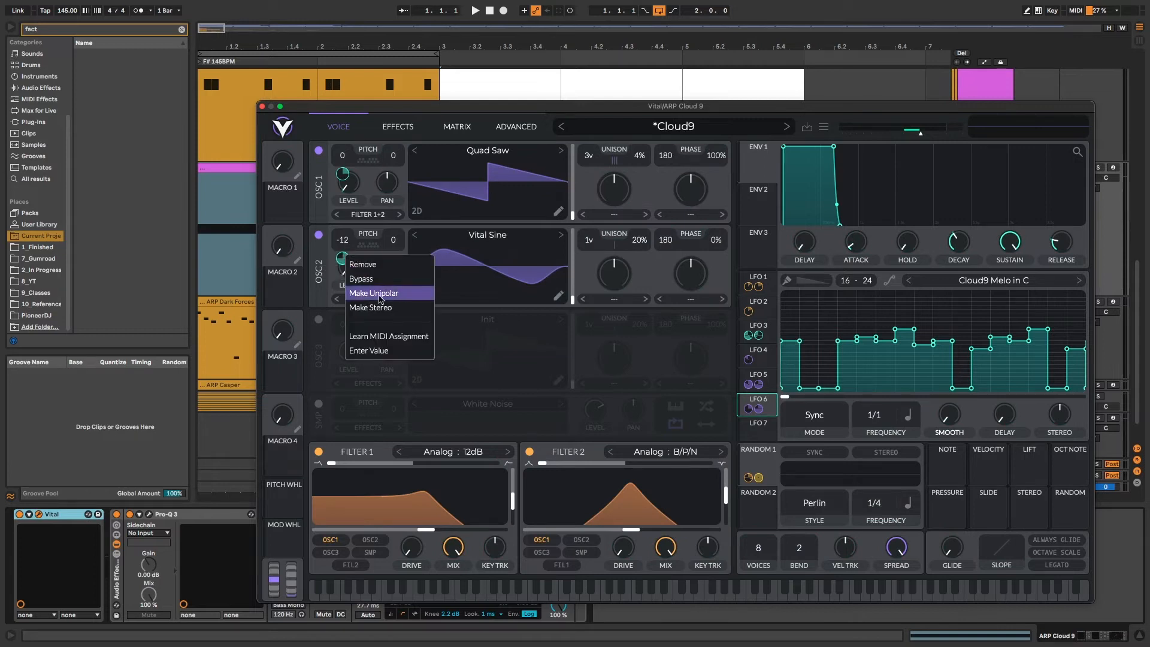
pyautogui.click(377, 349)
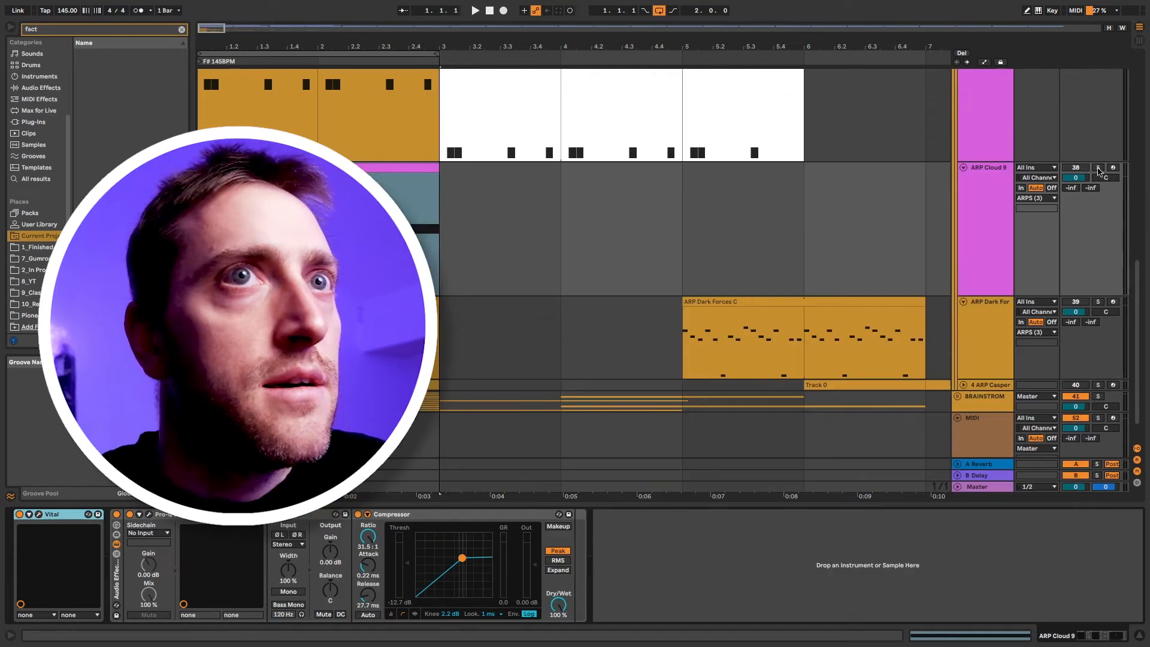
# - Play the loop, inspect LFO 6 in the Vital synth of the ARP Cloud 9 track, and stop playback
pyautogui.press('space')
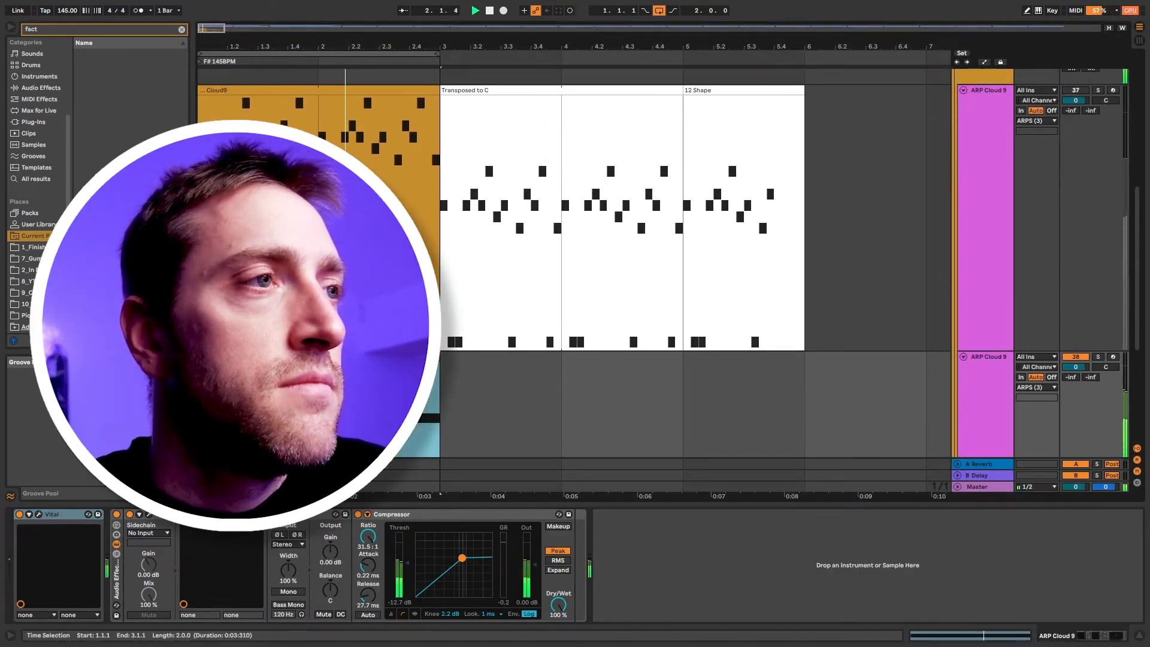
pyautogui.click(39, 515)
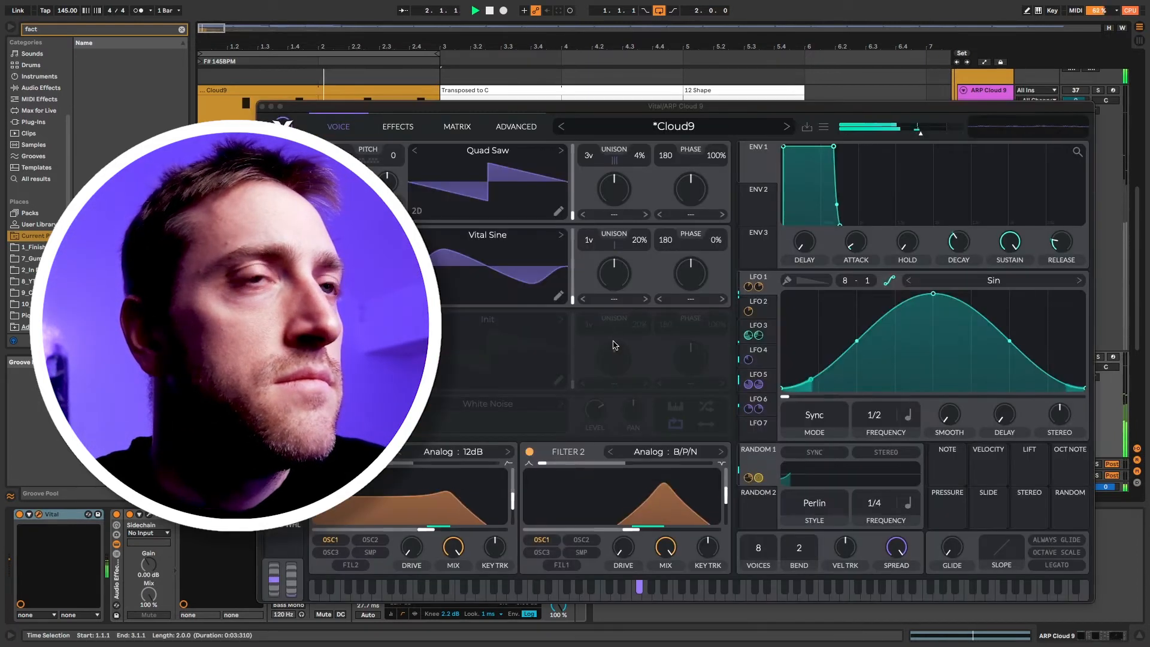
pyautogui.click(758, 402)
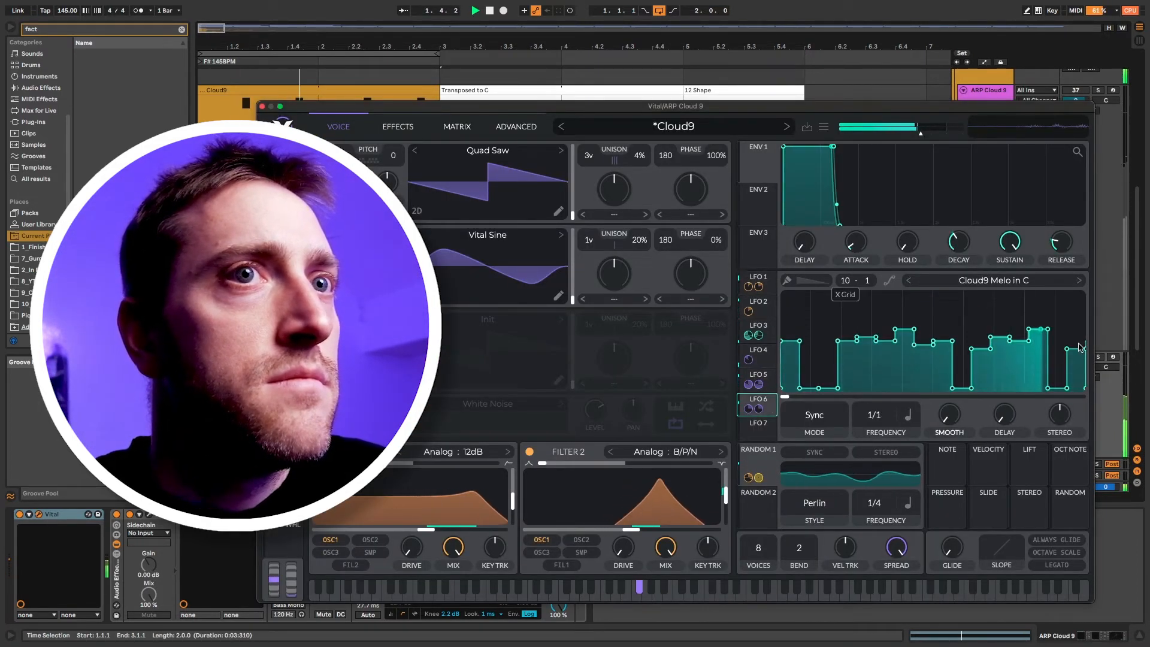
pyautogui.press('space')
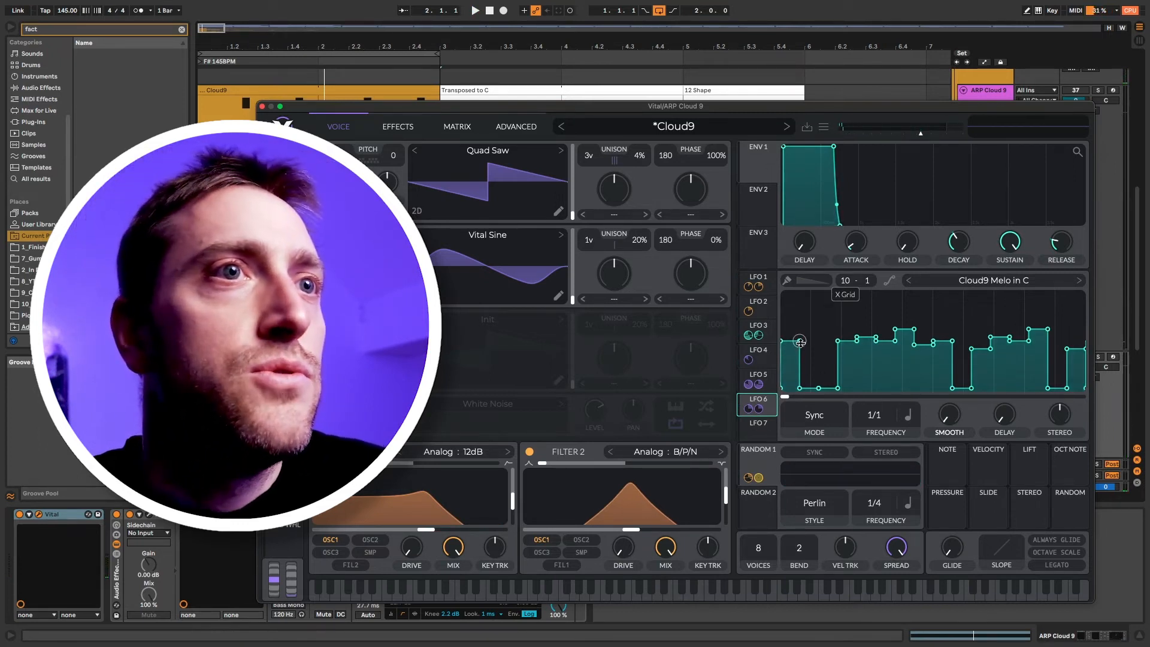
# - Restore the LFO 6 grid to 16 horizontal and 24 vertical divisions
pyautogui.moveTo(849, 281); pyautogui.dragTo(896, 4)
pyautogui.moveTo(866, 283); pyautogui.dragTo(882, 81)
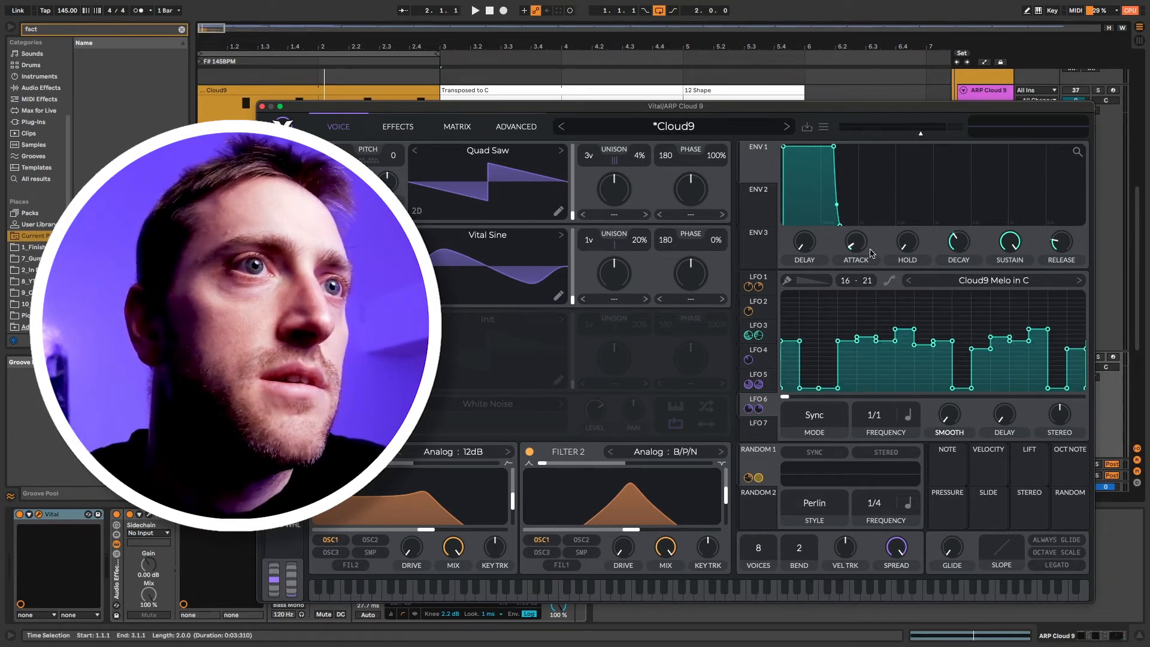
pyautogui.moveTo(867, 278); pyautogui.dragTo(887, 215)
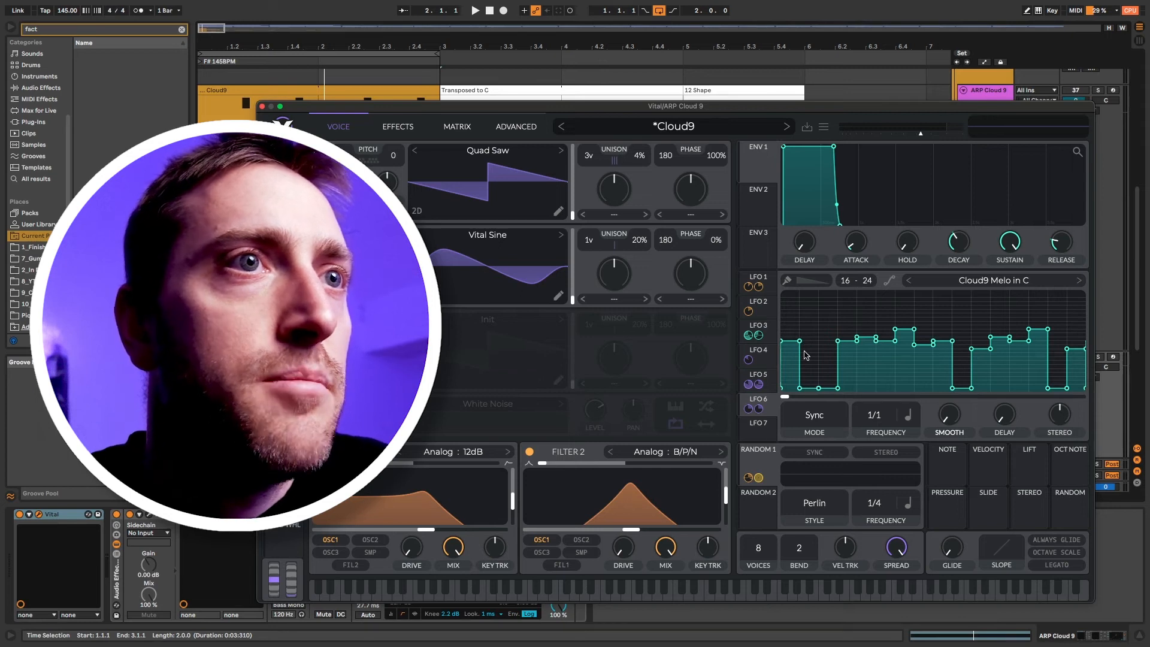
# - Turn three vertical drops in the LFO 6 shape into slopes by moving their upper points back along the grid, and audition the pitch slides
pyautogui.moveTo(802, 343); pyautogui.dragTo(790, 344)
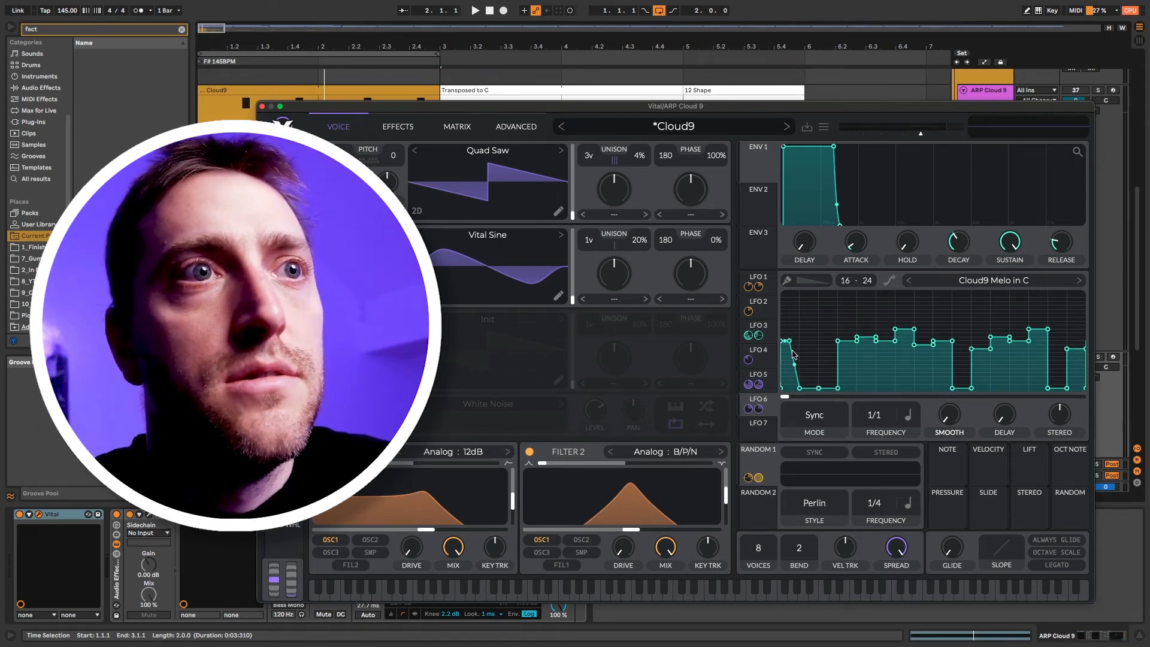
pyautogui.moveTo(788, 343); pyautogui.dragTo(782, 342)
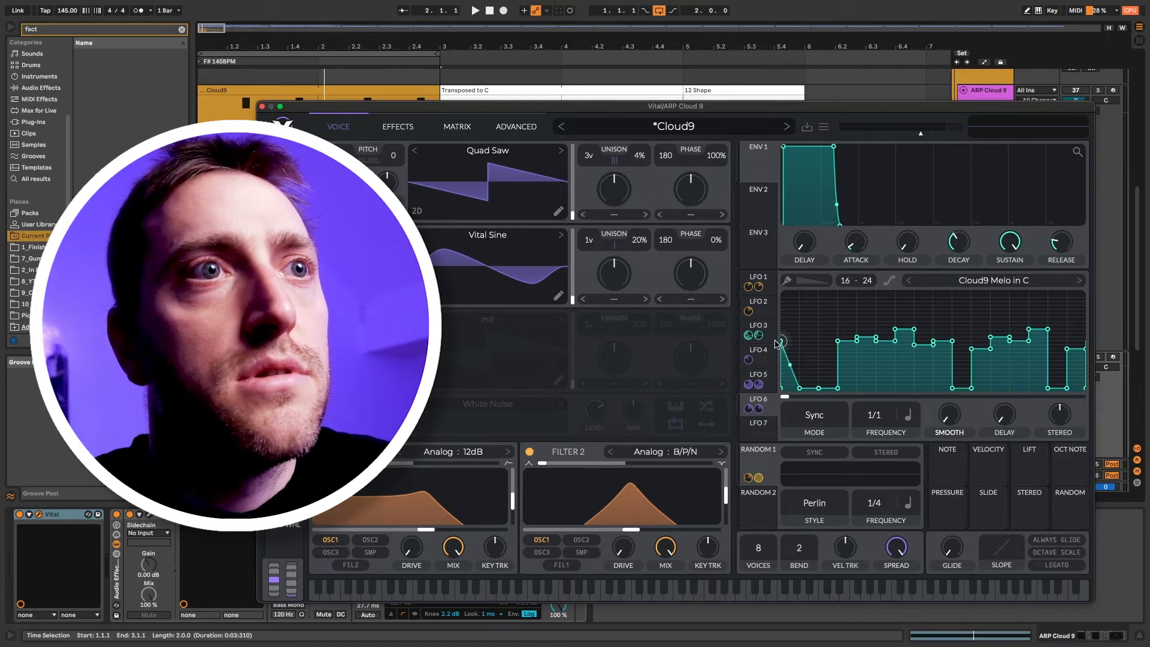
pyautogui.press('space')
pyautogui.moveTo(952, 341); pyautogui.dragTo(934, 343)
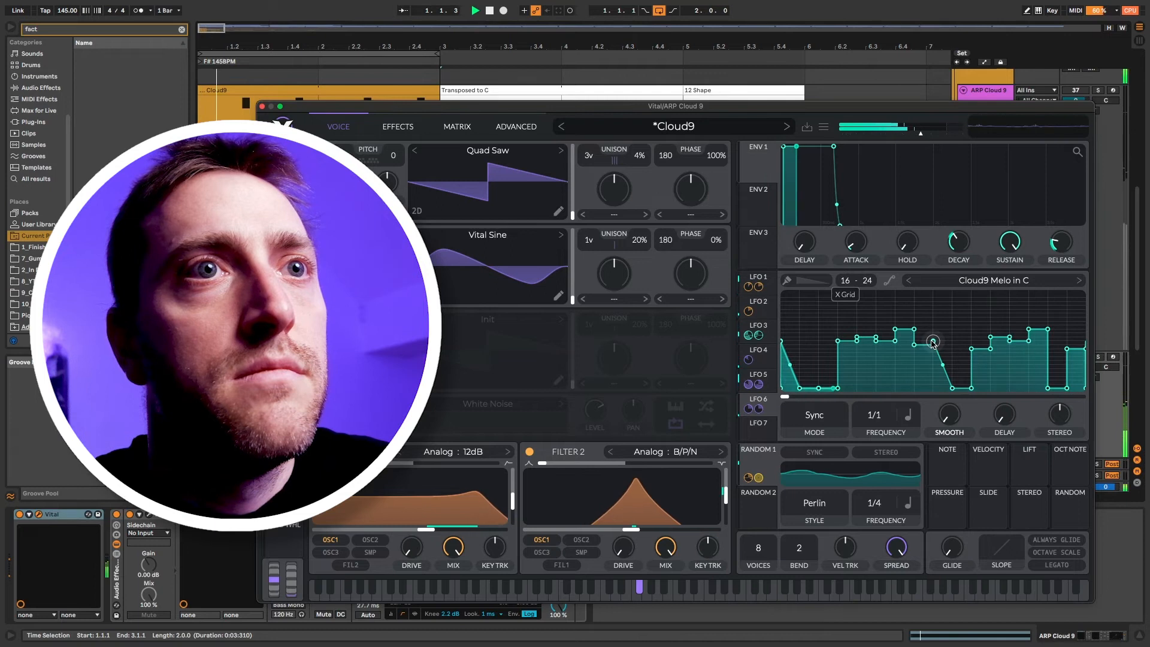
pyautogui.moveTo(1047, 330); pyautogui.dragTo(1029, 330)
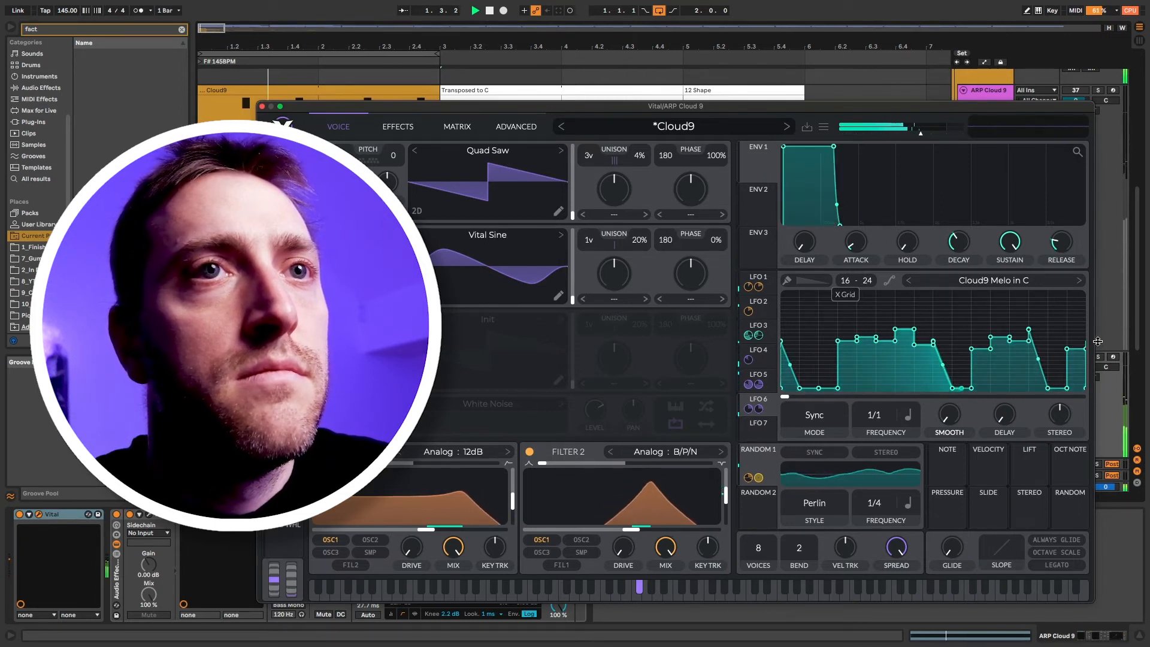
pyautogui.press('space')
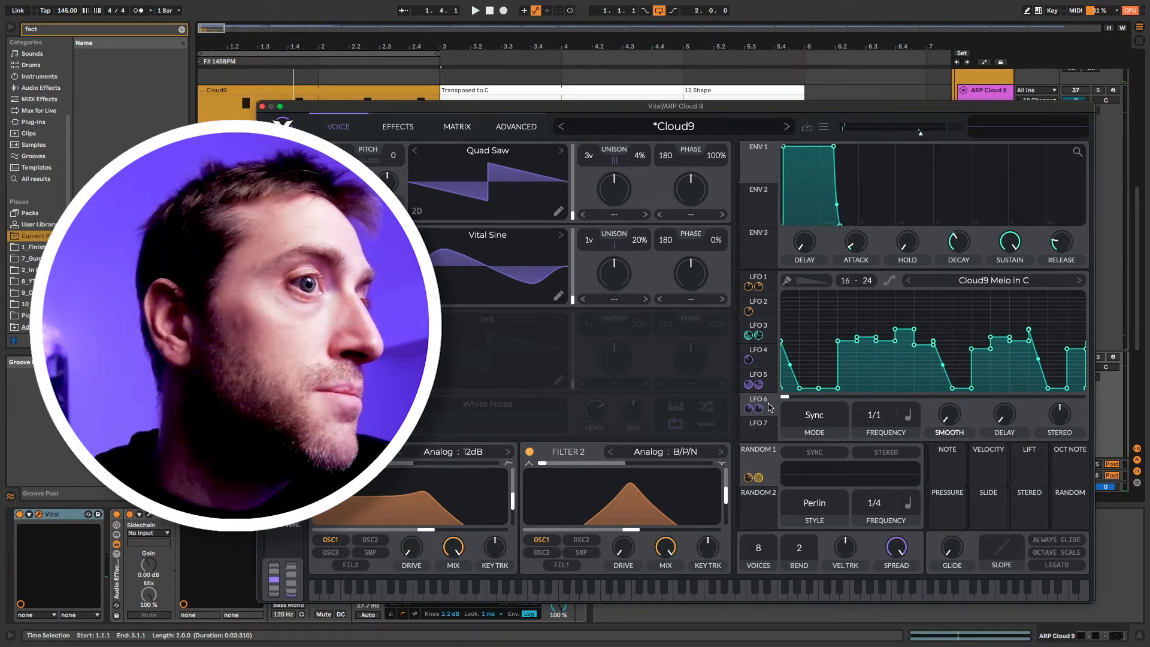
# - Assign LFO 6 to the Filter 2 cutoff, adjust the modulation and audition it during playback
pyautogui.moveTo(769, 407); pyautogui.dragTo(623, 496)
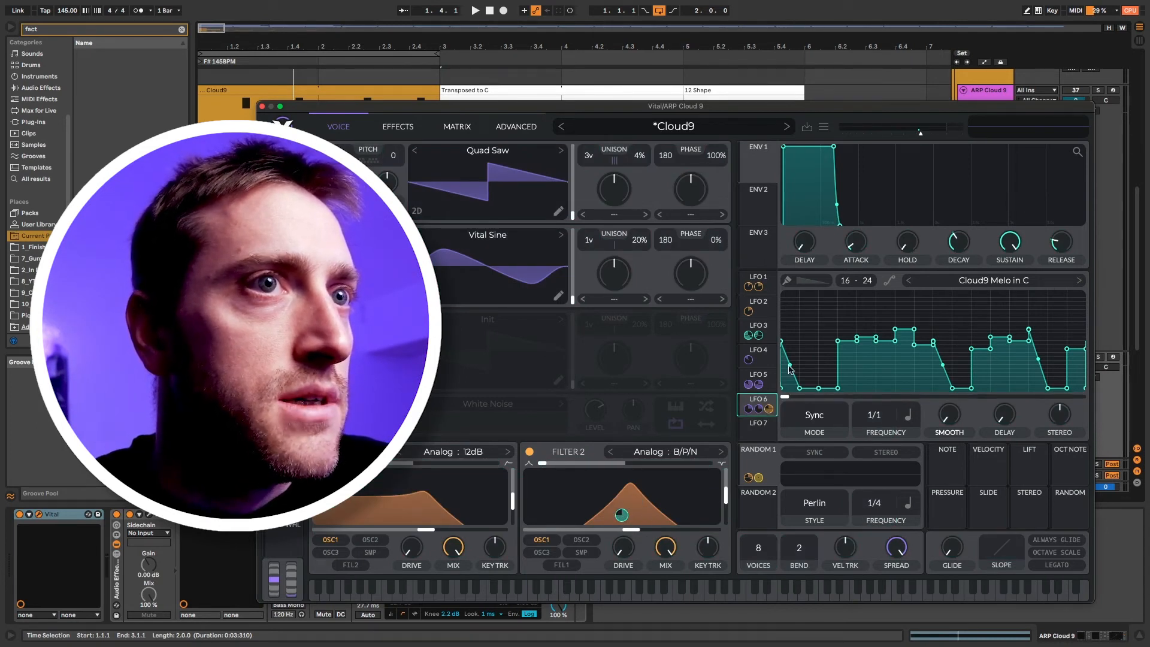
pyautogui.rightClick(621, 515)
pyautogui.click(647, 536)
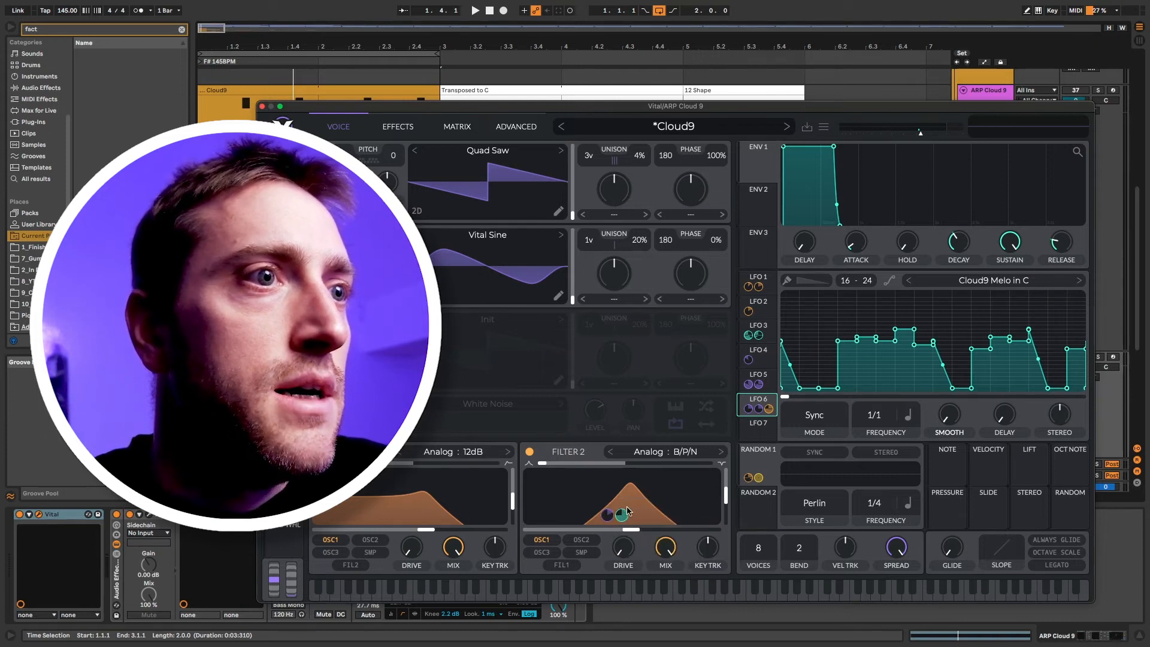
pyautogui.press('space')
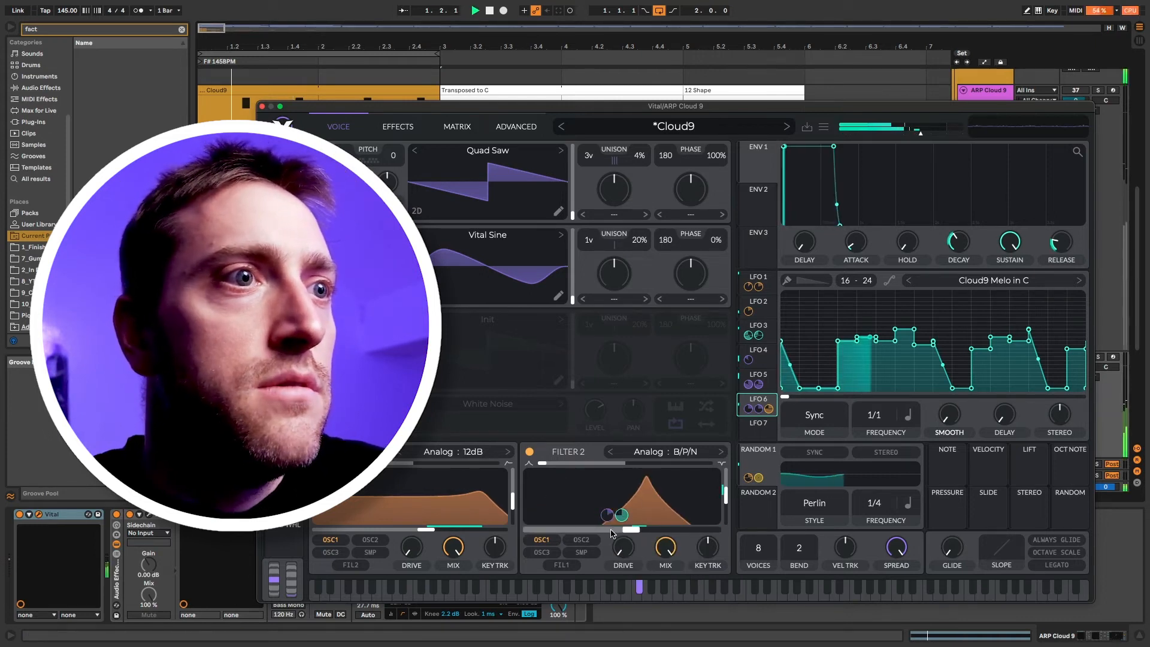
pyautogui.moveTo(623, 516)
pyautogui.mouseDown()
pyautogui.moveTo(622, 497)
pyautogui.moveTo(622, 514)
pyautogui.mouseUp()
pyautogui.press('space')
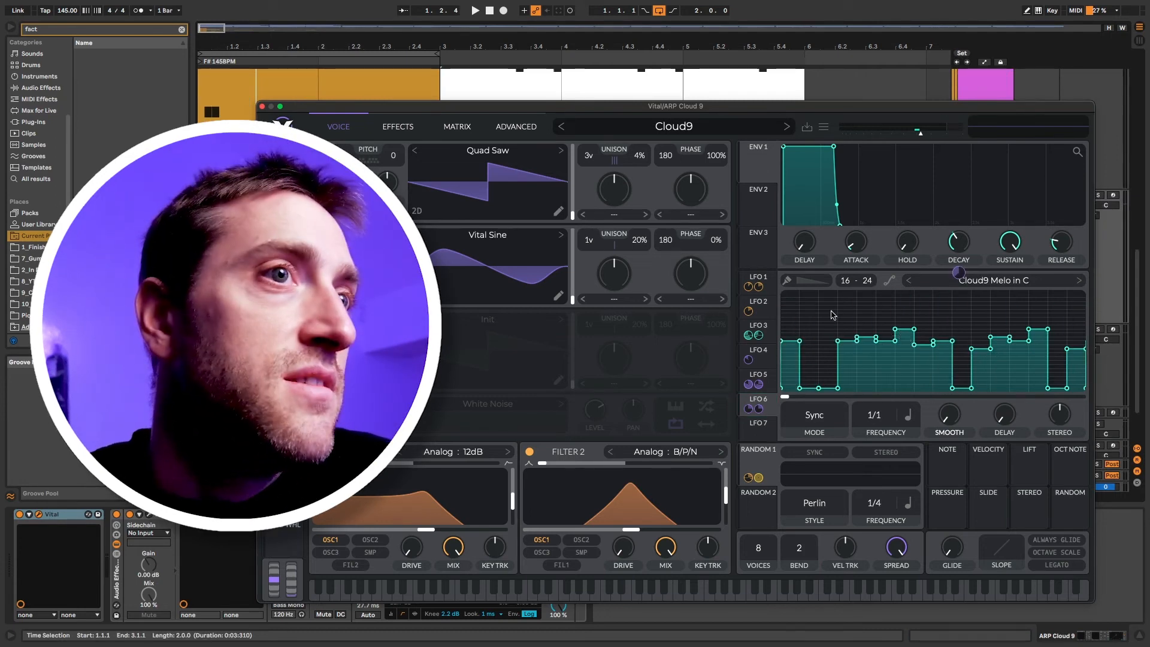
# - Reveal the Cloud9 Melo in C LFO preset's file in Finder, load it into the Vital LFO Converter and download the MIDI version
pyautogui.click(991, 286)
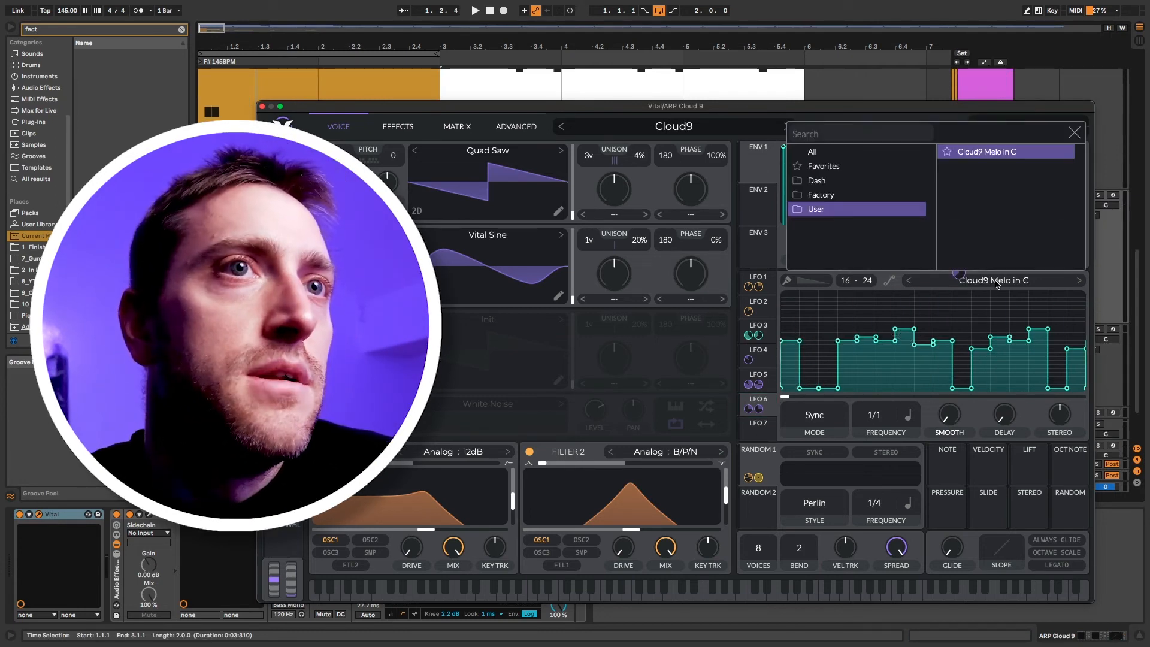
pyautogui.rightClick(982, 153)
pyautogui.click(980, 159)
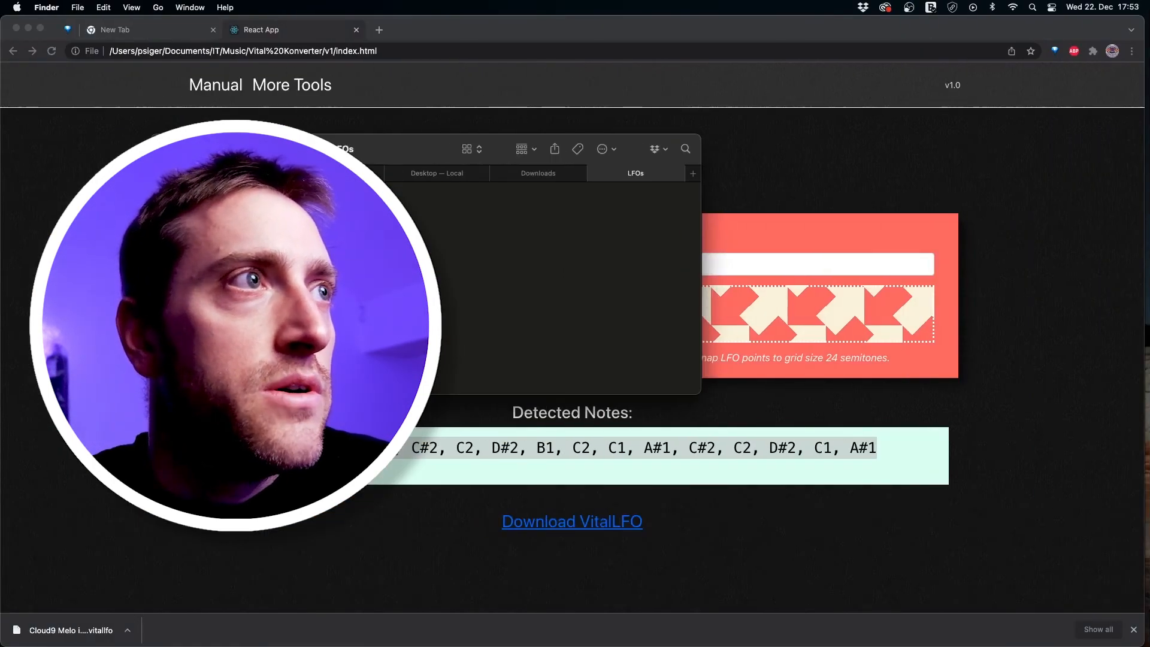
pyautogui.moveTo(718, 252); pyautogui.dragTo(444, 333)
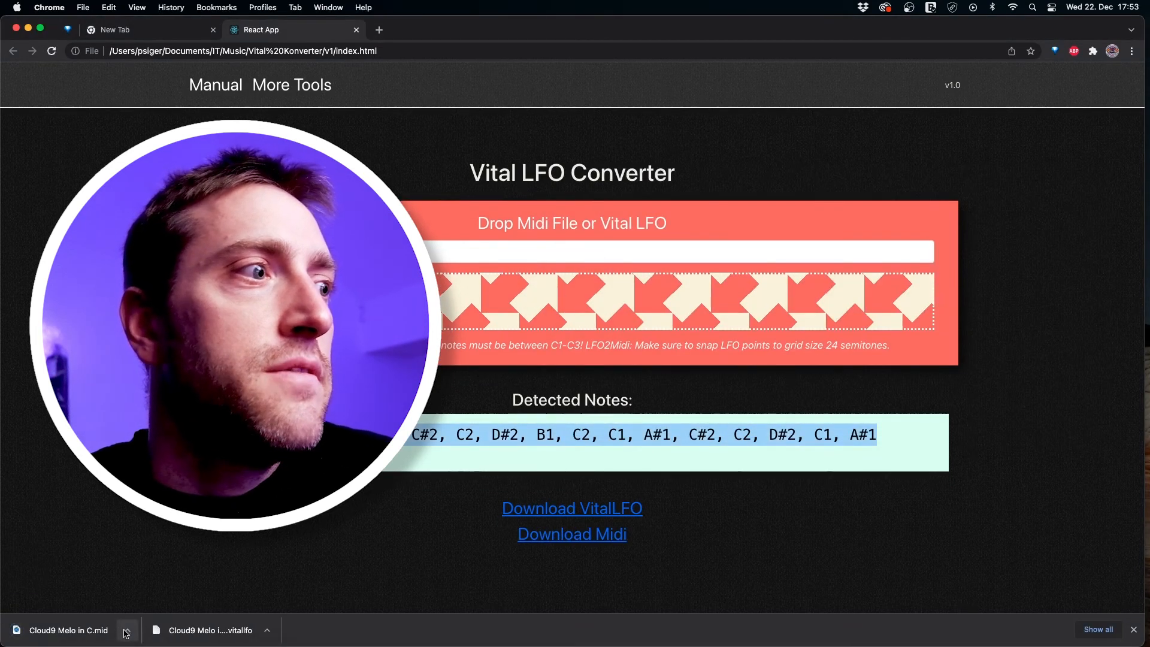
# - Show the downloaded Cloud9 Melo in C.mid in Finder and place it at bar 5 of the upper ARP Cloud 9 track in Ableton Live
pyautogui.click(127, 630)
pyautogui.click(198, 613)
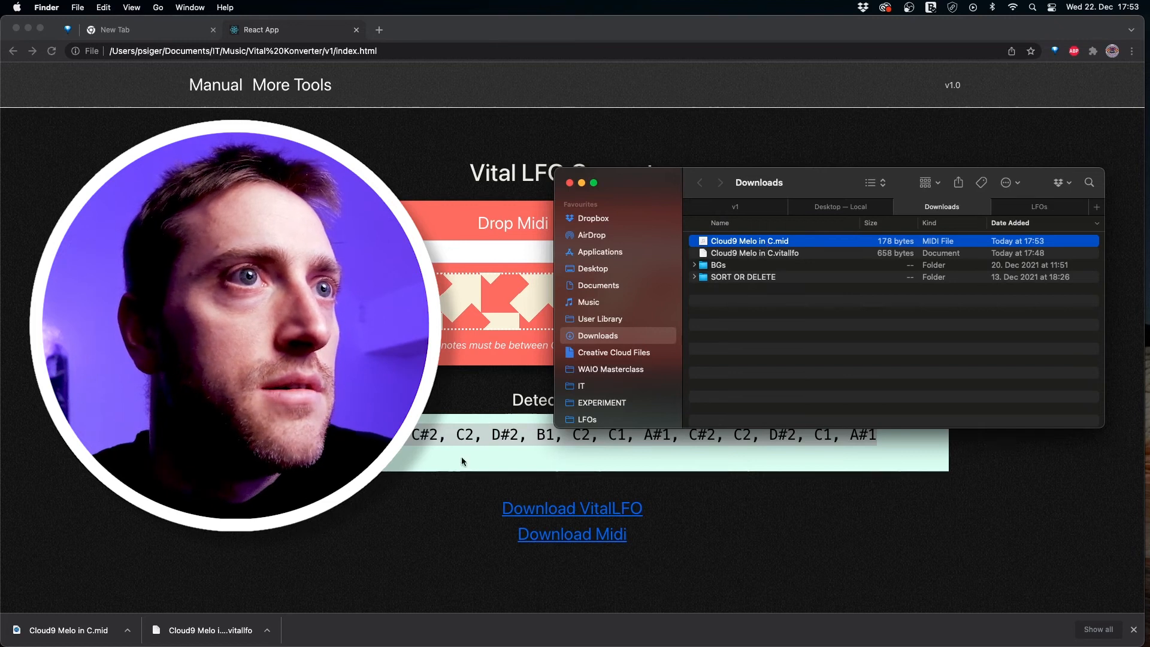
pyautogui.click(427, 626)
pyautogui.moveTo(427, 628); pyautogui.dragTo(841, 105)
pyautogui.moveTo(576, 95); pyautogui.dragTo(509, 111)
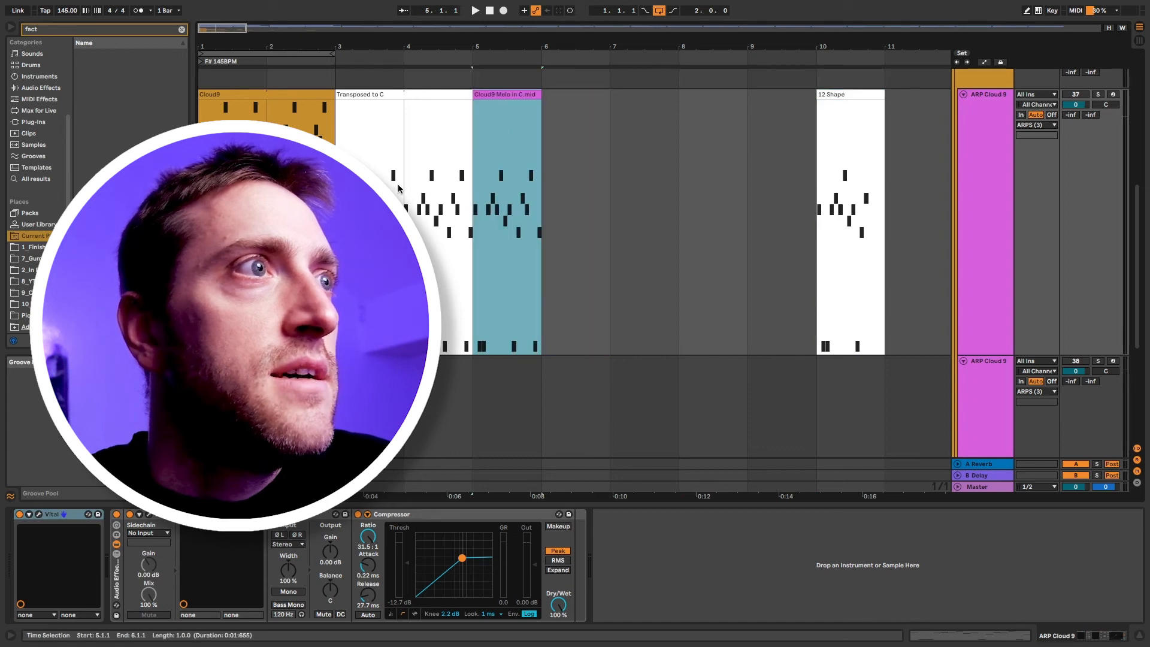